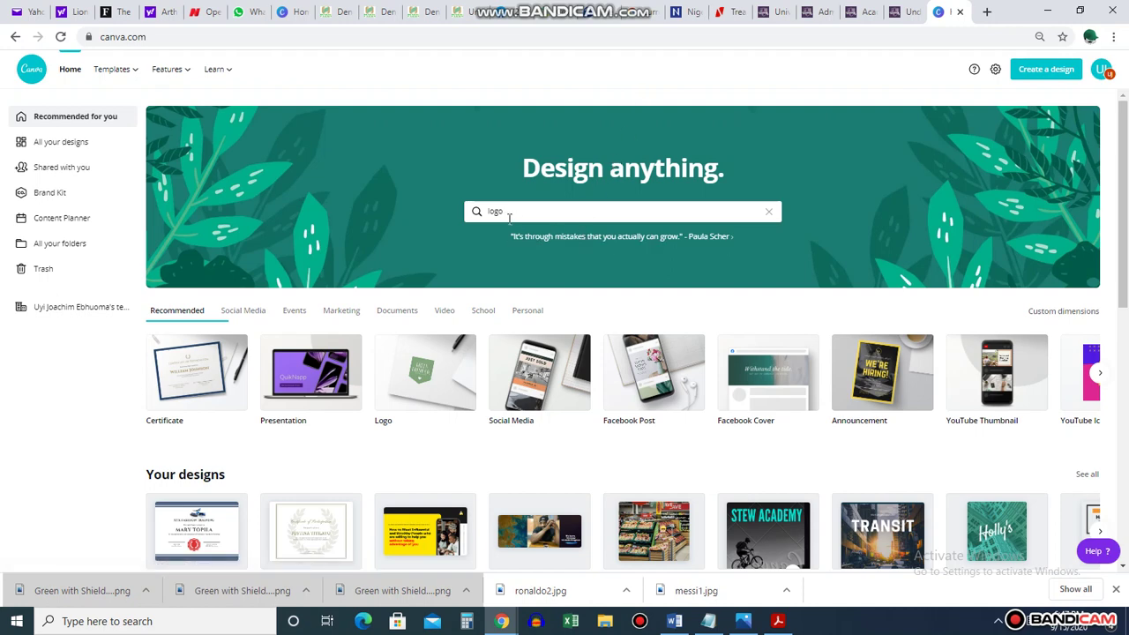
# Replace 'logo' with 'letter' in the Canva home-page design search
pyautogui.click(483, 211)
pyautogui.moveTo(519, 216); pyautogui.dragTo(474, 213)
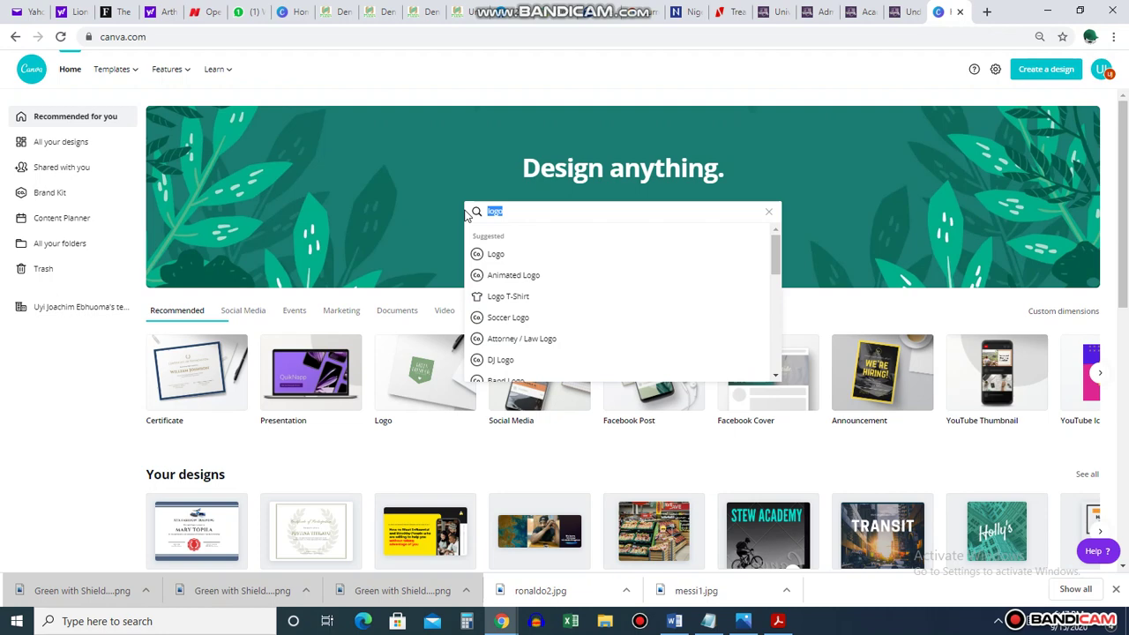
pyautogui.press('BackSpace')
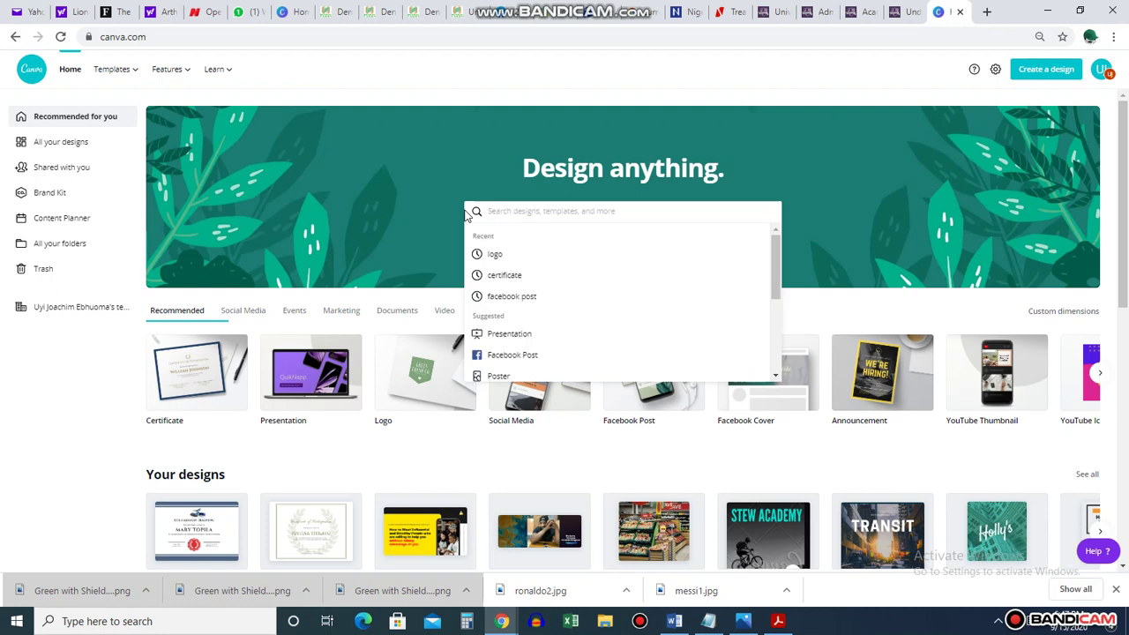
pyautogui.write('letter')
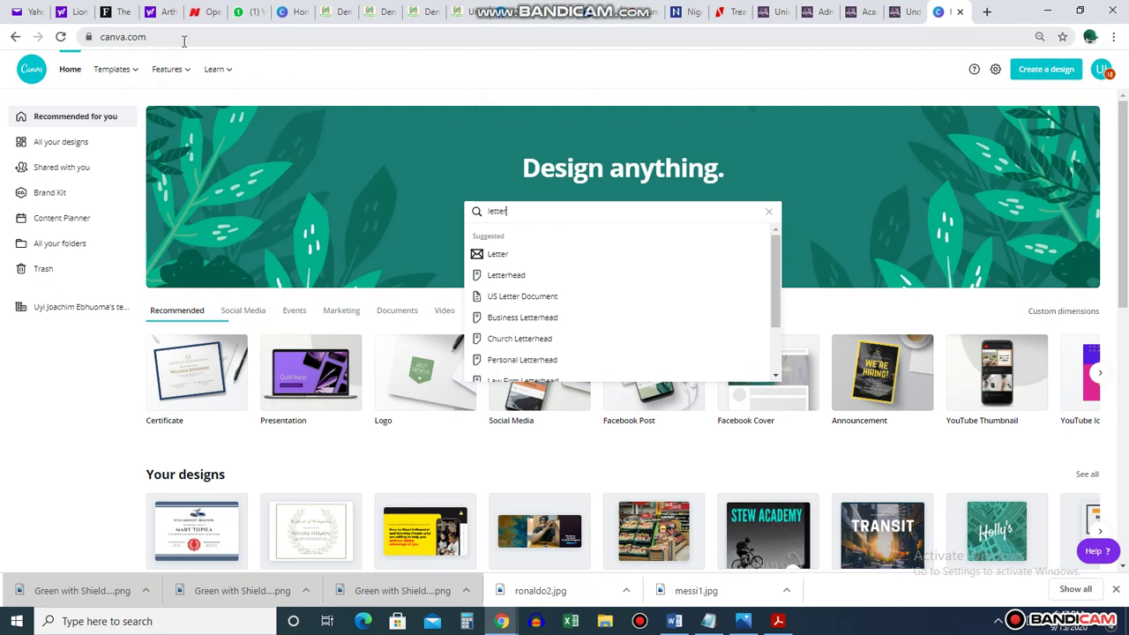
# Search for Letterhead templates and browse the grid of results
pyautogui.click(536, 276)
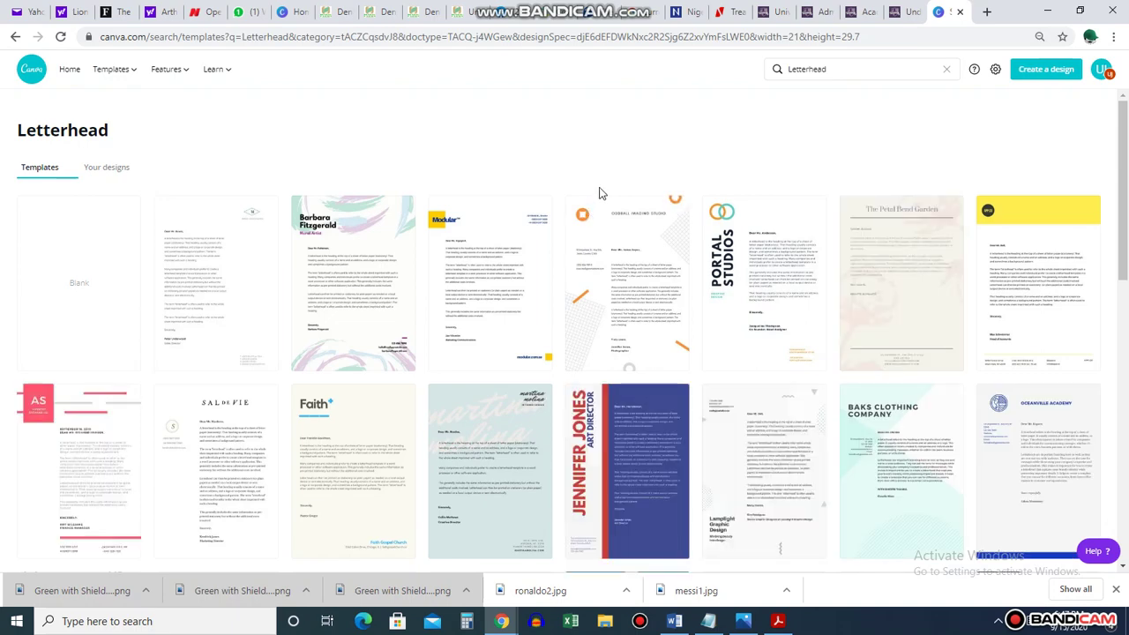
pyautogui.scroll(-2, 601, 193)
pyautogui.scroll(2, 600, 194)
pyautogui.scroll(-5, 600, 194)
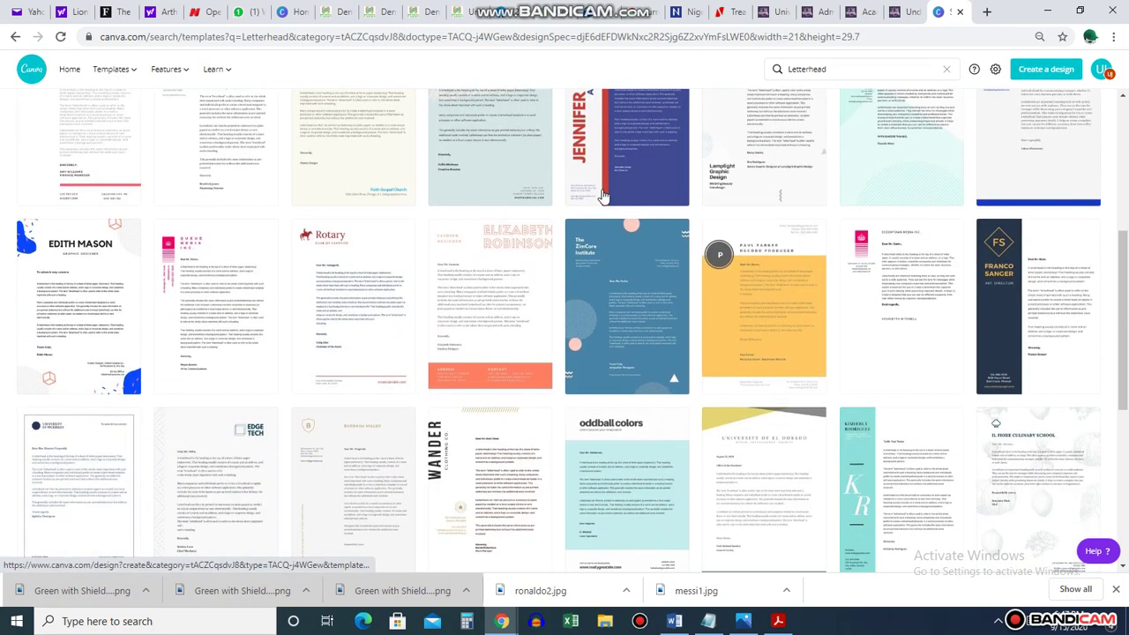
pyautogui.scroll(-1, 601, 194)
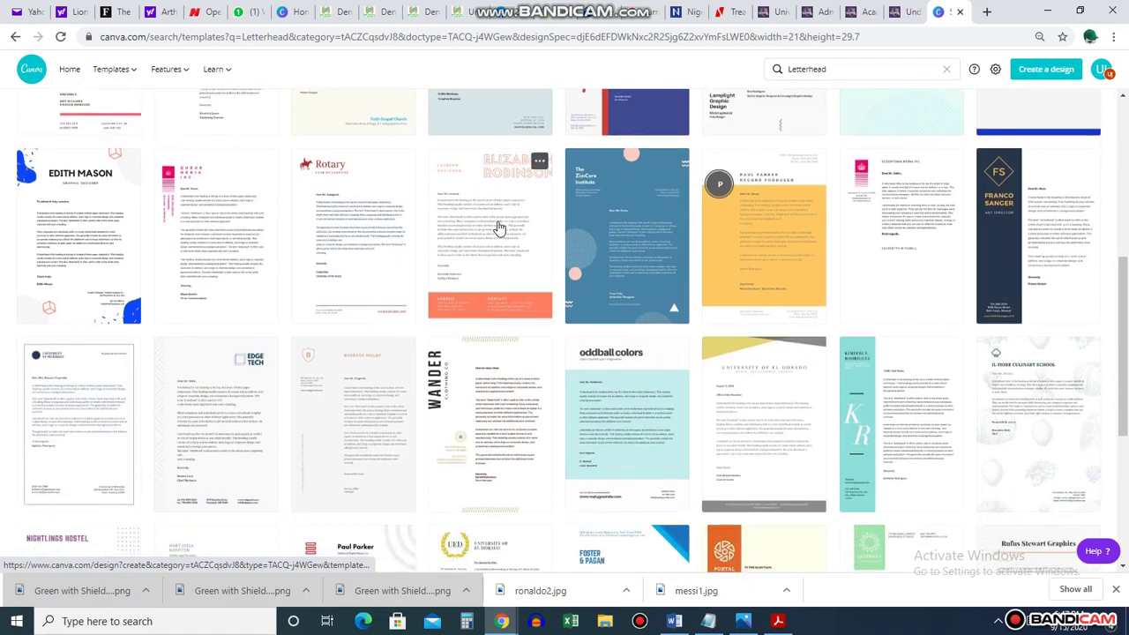
pyautogui.scroll(-5, 499, 228)
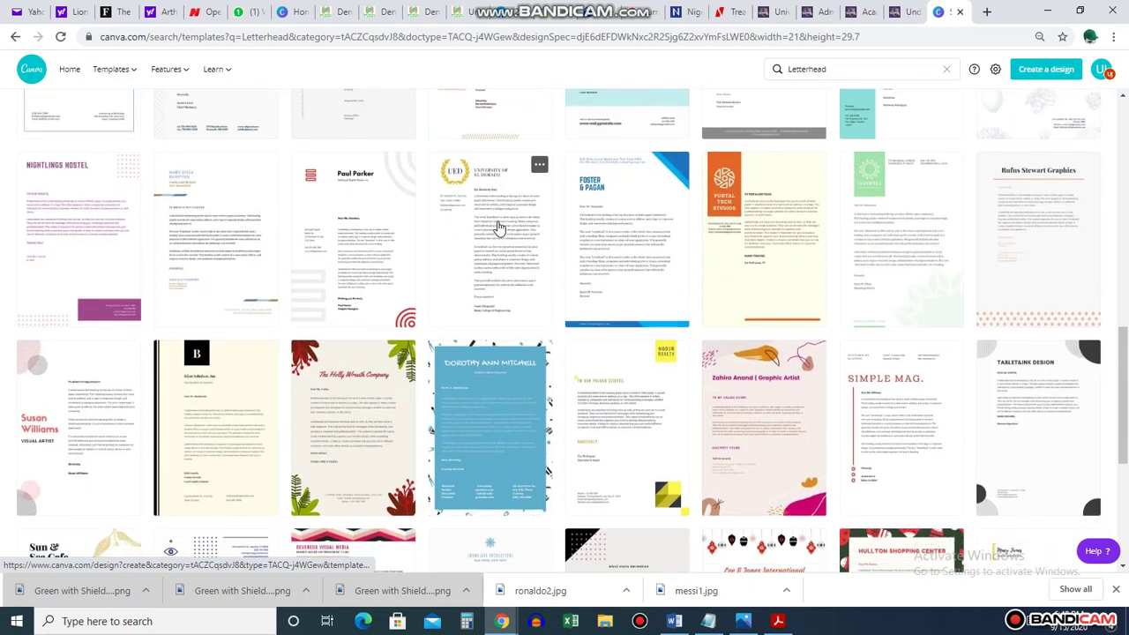
pyautogui.scroll(-2, 499, 227)
pyautogui.scroll(-3, 499, 228)
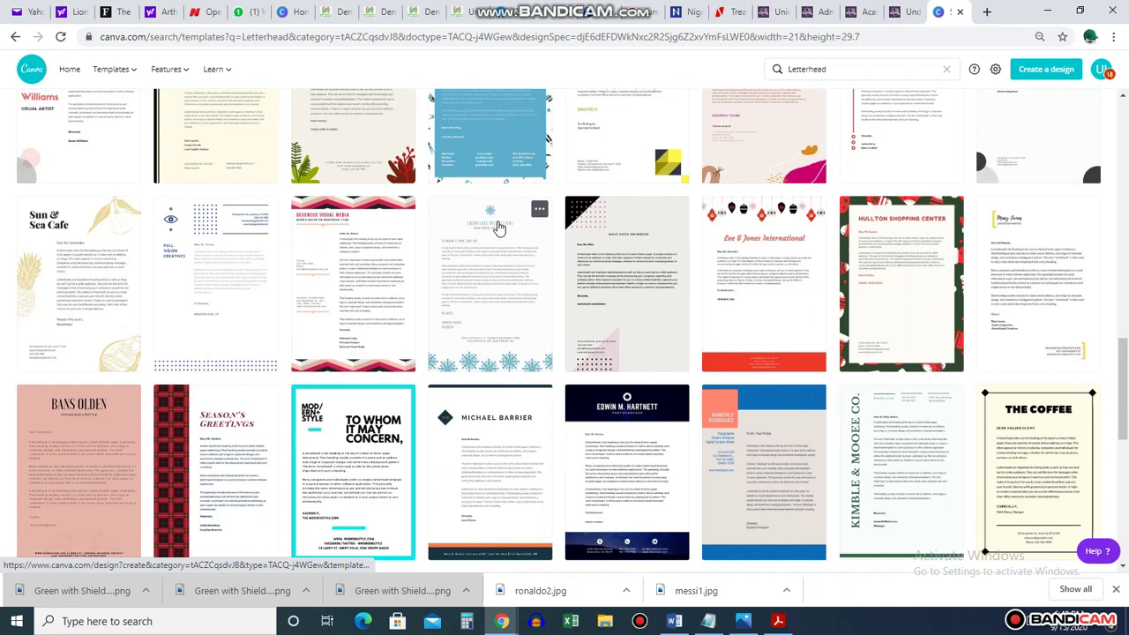
pyautogui.scroll(-2, 499, 227)
pyautogui.scroll(-4, 499, 228)
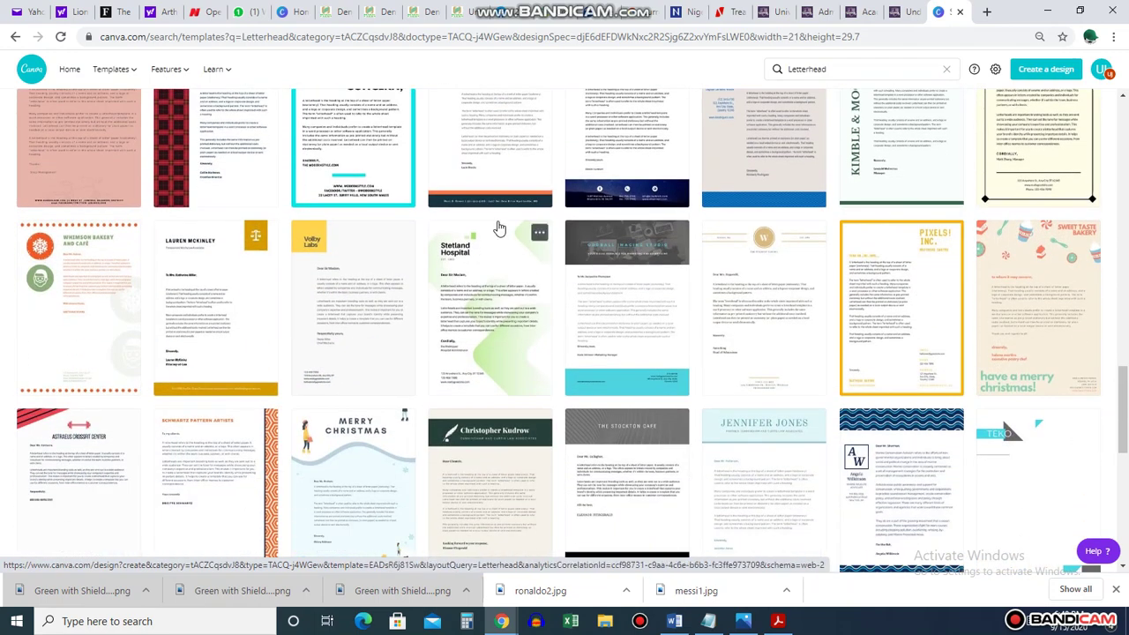
pyautogui.scroll(-4, 499, 227)
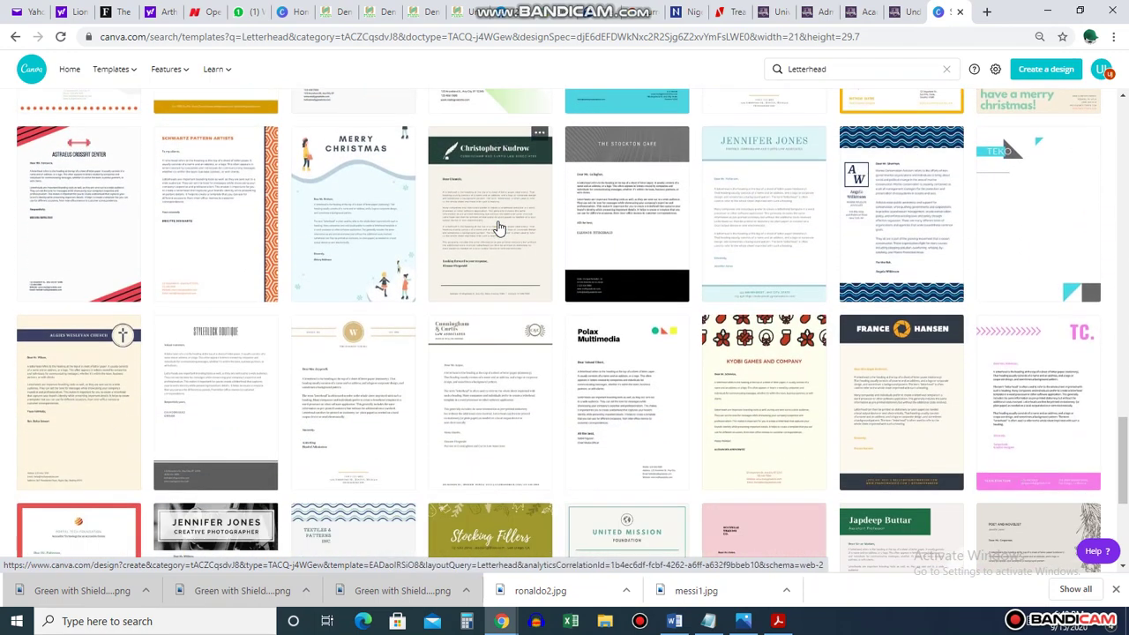
pyautogui.scroll(-2, 499, 228)
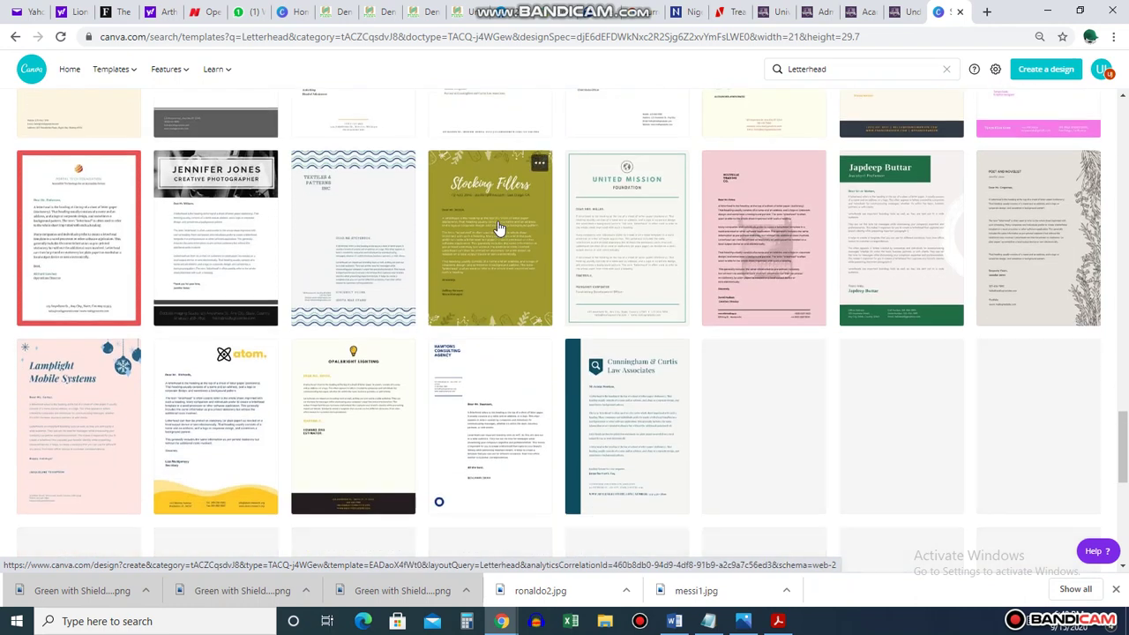
pyautogui.scroll(-3, 499, 227)
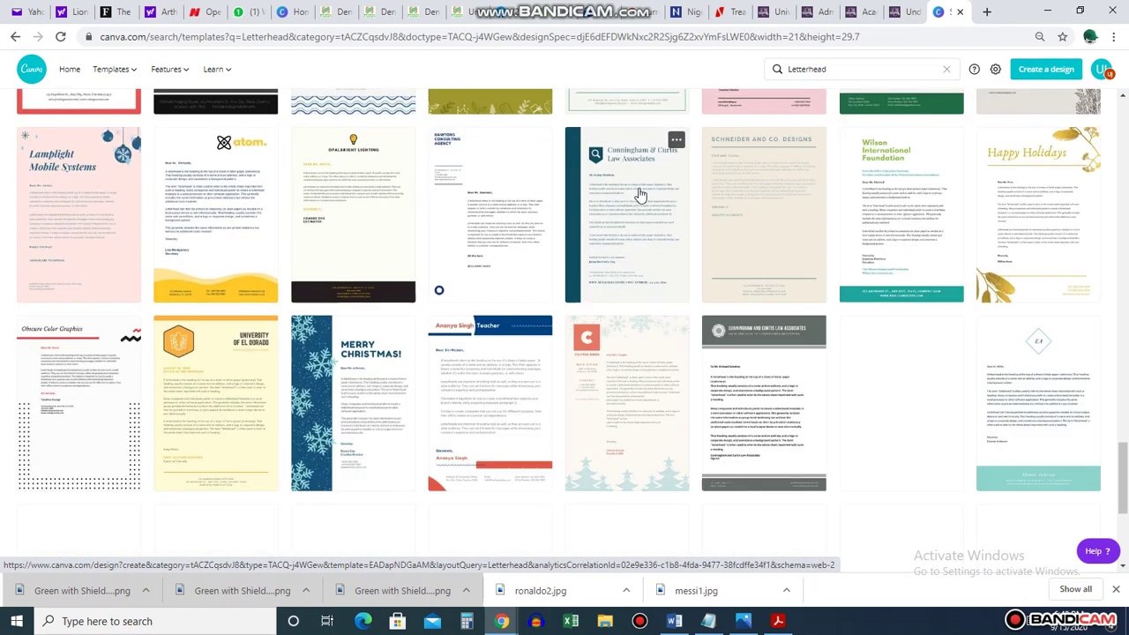
pyautogui.scroll(-3, 544, 259)
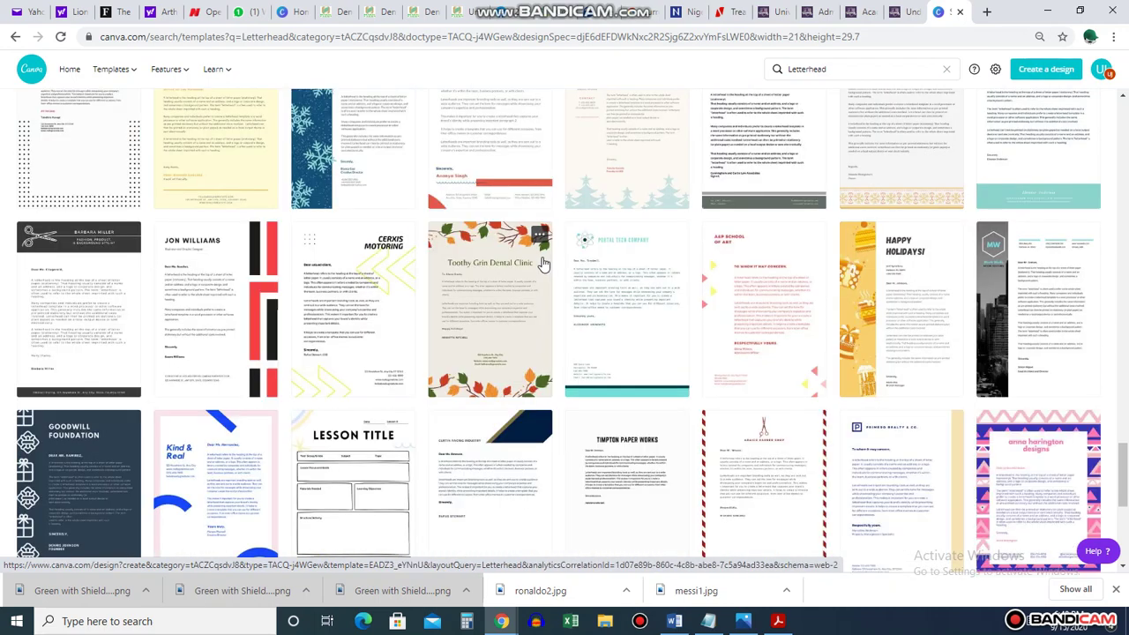
pyautogui.scroll(-10, 544, 262)
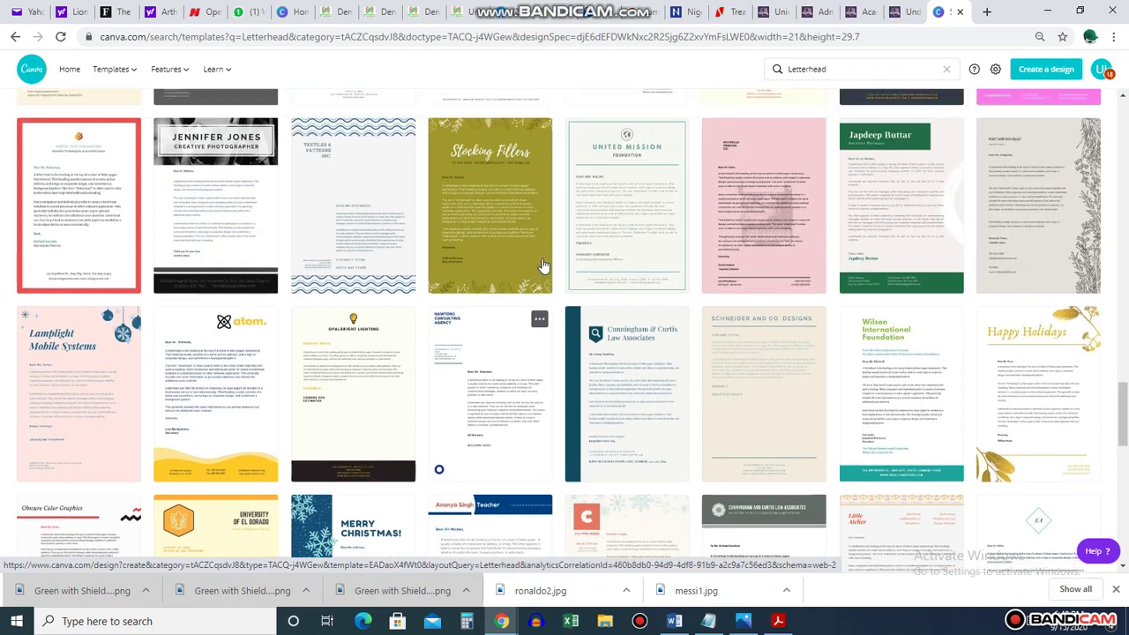
pyautogui.scroll(-10, 544, 265)
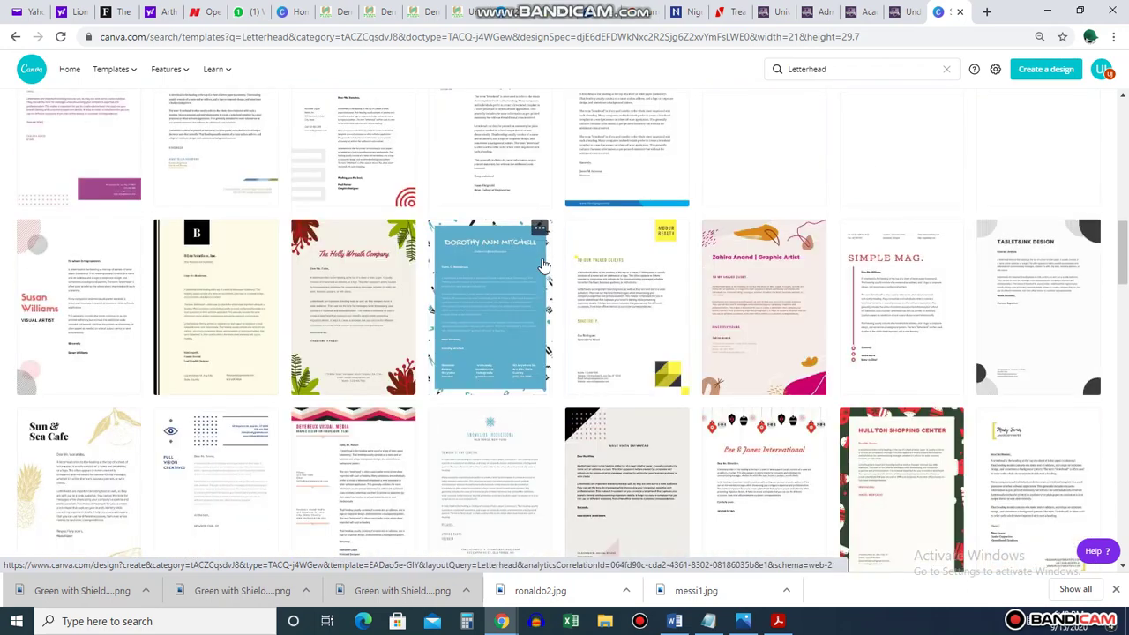
pyautogui.scroll(4, 544, 266)
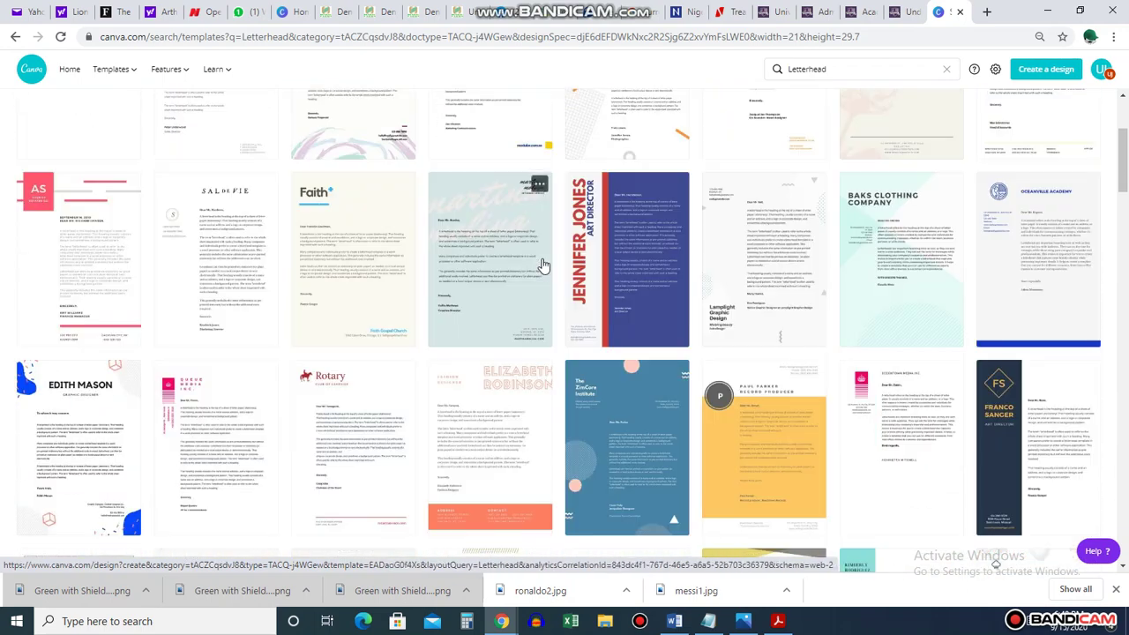
pyautogui.scroll(-1, 544, 265)
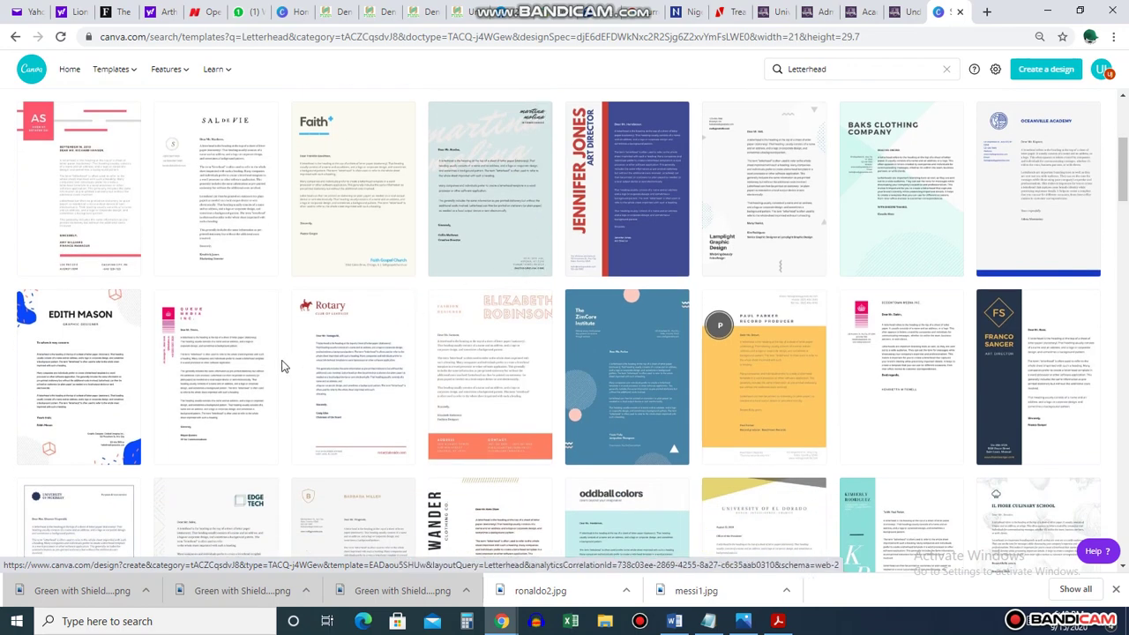
# Start a new design from the Blue and Pink Confetti Graphic Design Letterhead template
pyautogui.click(126, 361)
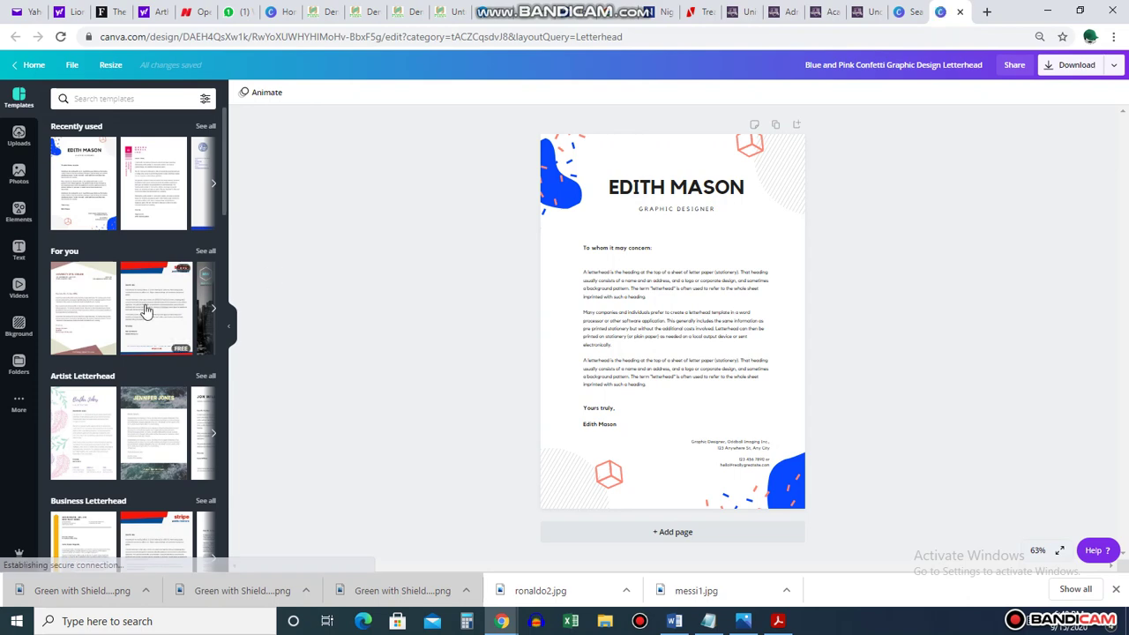
pyautogui.scroll(-2, 156, 300)
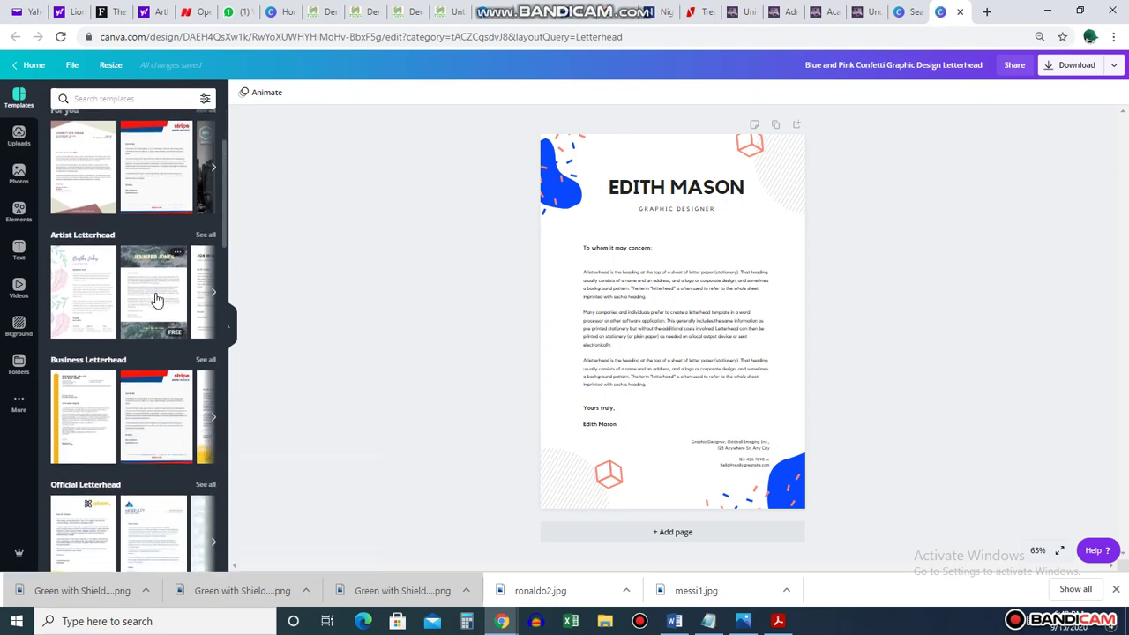
pyautogui.scroll(-2, 156, 300)
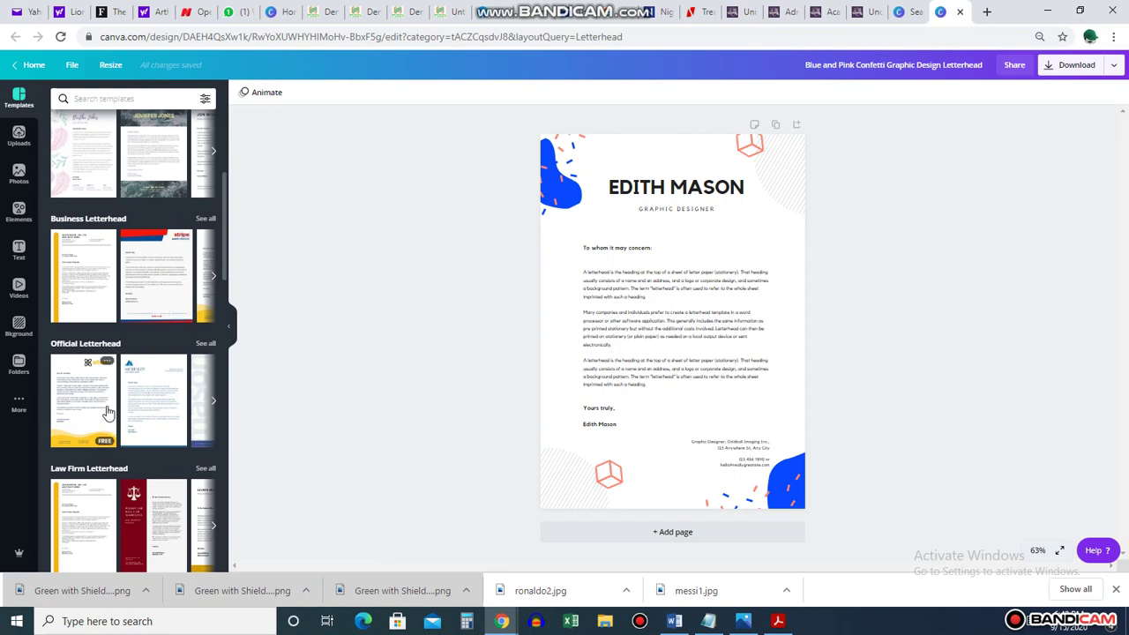
# Apply the atom. official letterhead and move its body text, greeting, signature and logo off the page
pyautogui.click(74, 401)
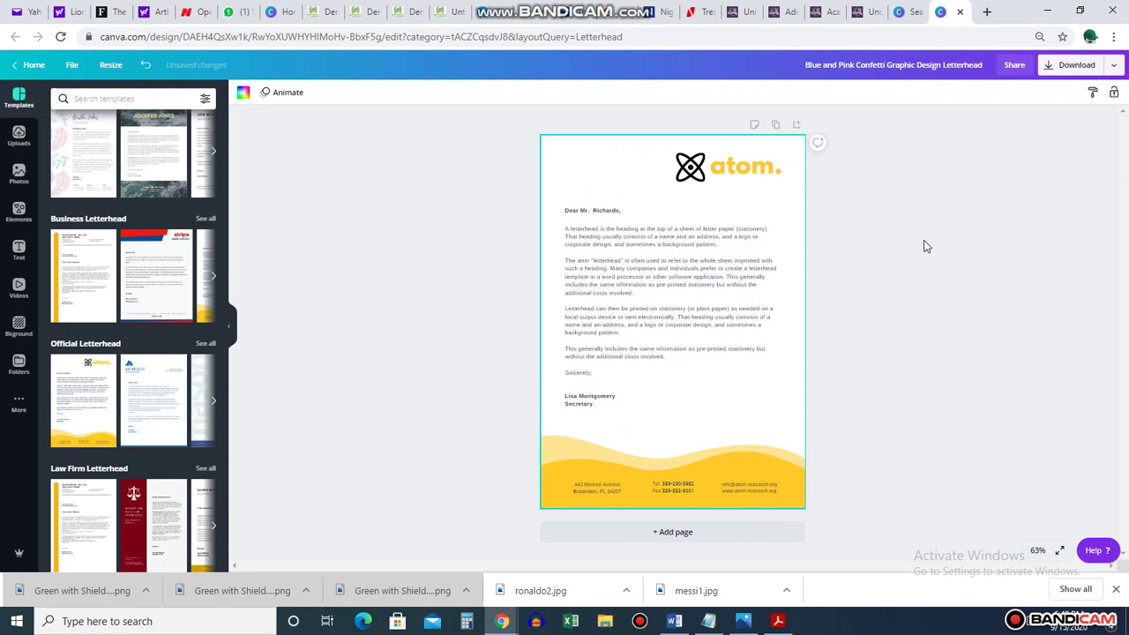
pyautogui.click(889, 276)
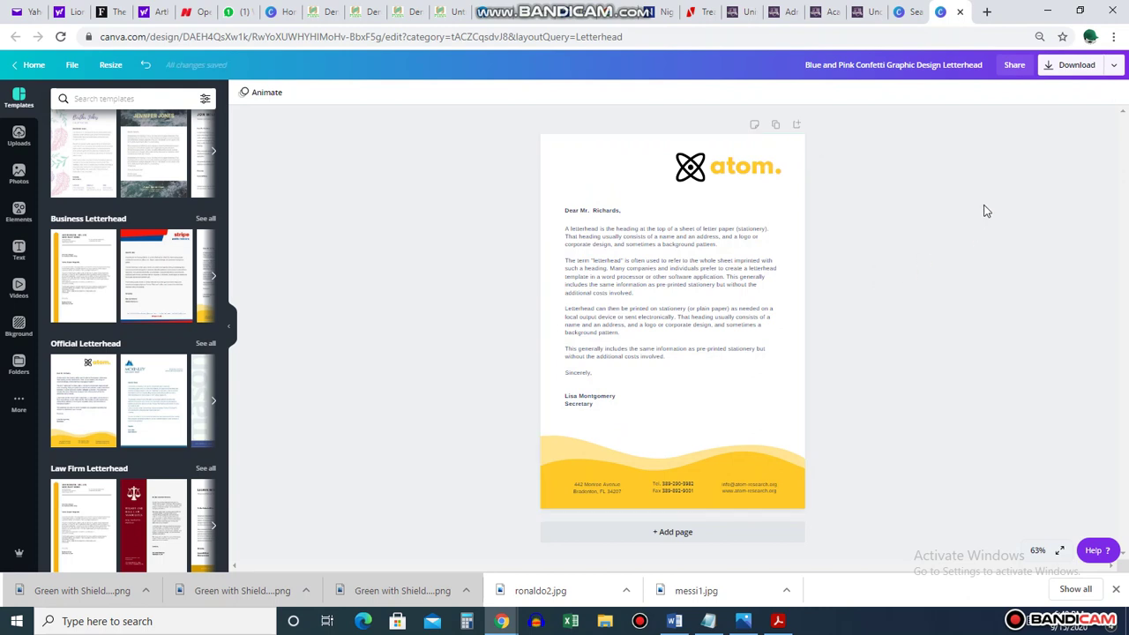
pyautogui.moveTo(648, 273); pyautogui.dragTo(997, 274)
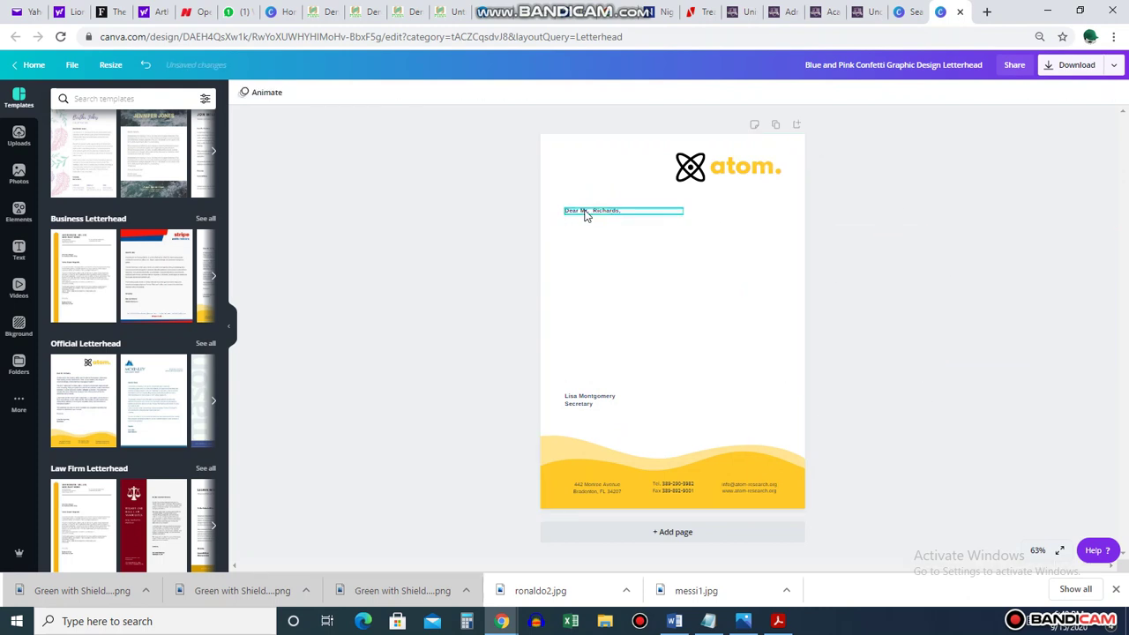
pyautogui.moveTo(580, 218); pyautogui.dragTo(396, 311)
pyautogui.moveTo(568, 410); pyautogui.dragTo(1023, 308)
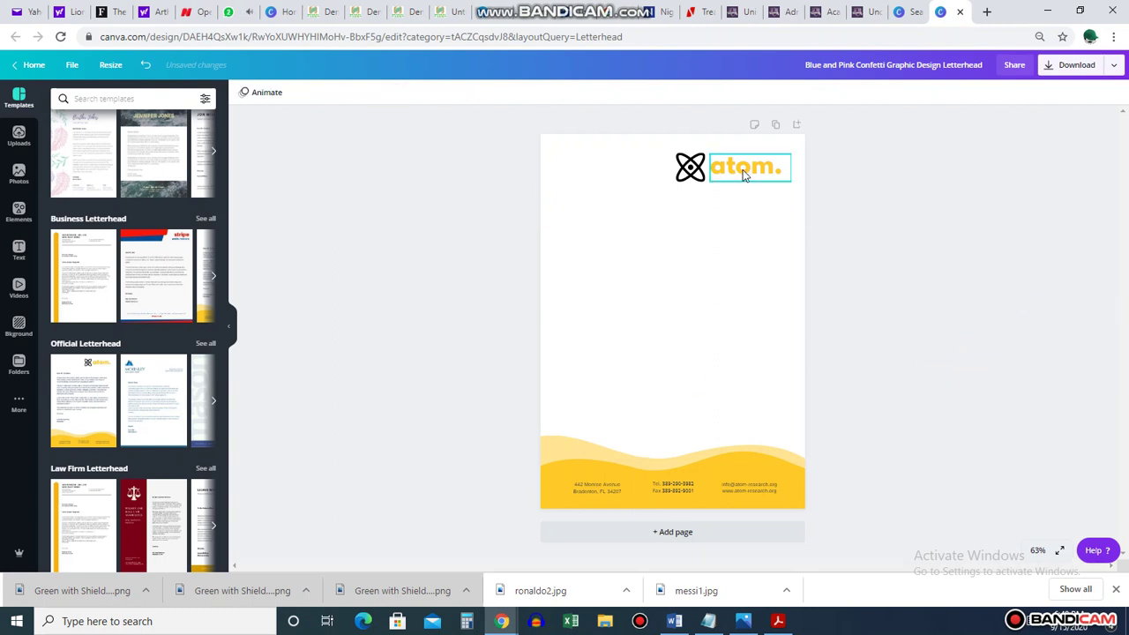
pyautogui.moveTo(743, 173); pyautogui.dragTo(1023, 177)
pyautogui.click(691, 168)
pyautogui.moveTo(691, 168); pyautogui.dragTo(980, 169)
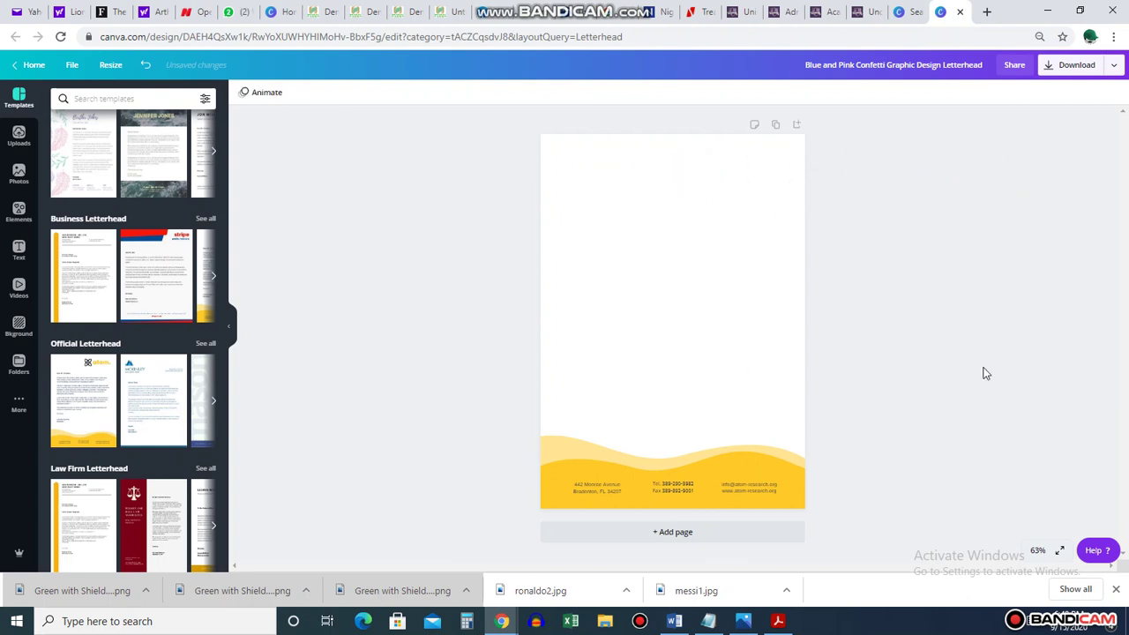
# Move the yellow footer wave group down to the bottom edge of the page
pyautogui.click(759, 457)
pyautogui.moveTo(758, 460); pyautogui.dragTo(648, 454)
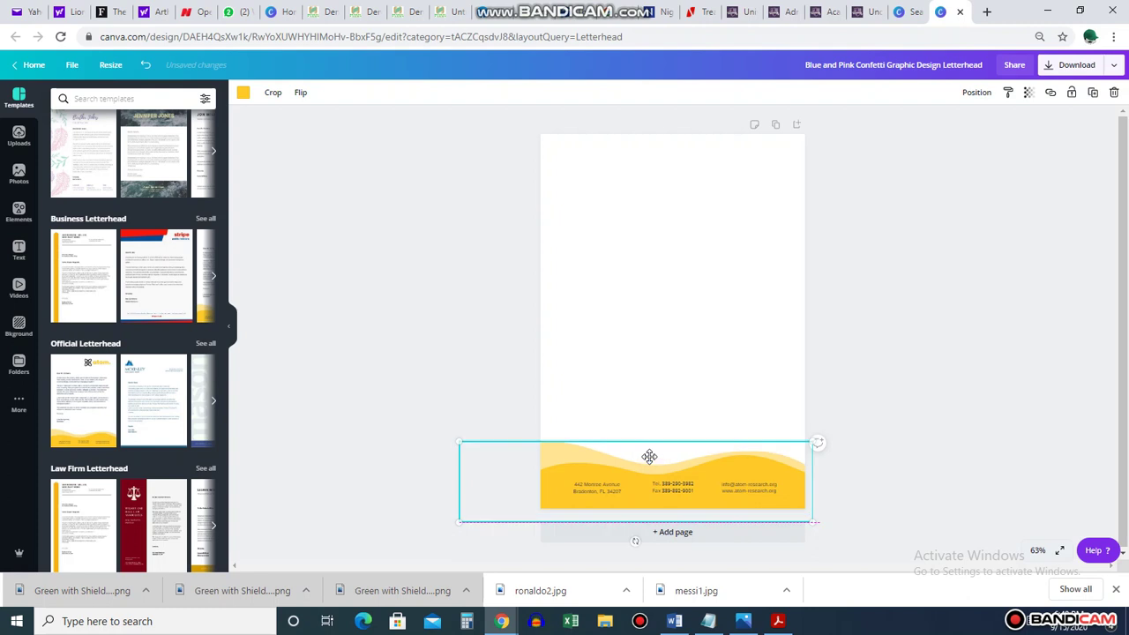
pyautogui.click(1034, 346)
pyautogui.moveTo(786, 499); pyautogui.dragTo(741, 465)
pyautogui.click(993, 347)
pyautogui.click(882, 481)
pyautogui.moveTo(782, 509); pyautogui.dragTo(780, 511)
pyautogui.click(887, 393)
pyautogui.moveTo(781, 468); pyautogui.dragTo(781, 500)
pyautogui.click(915, 381)
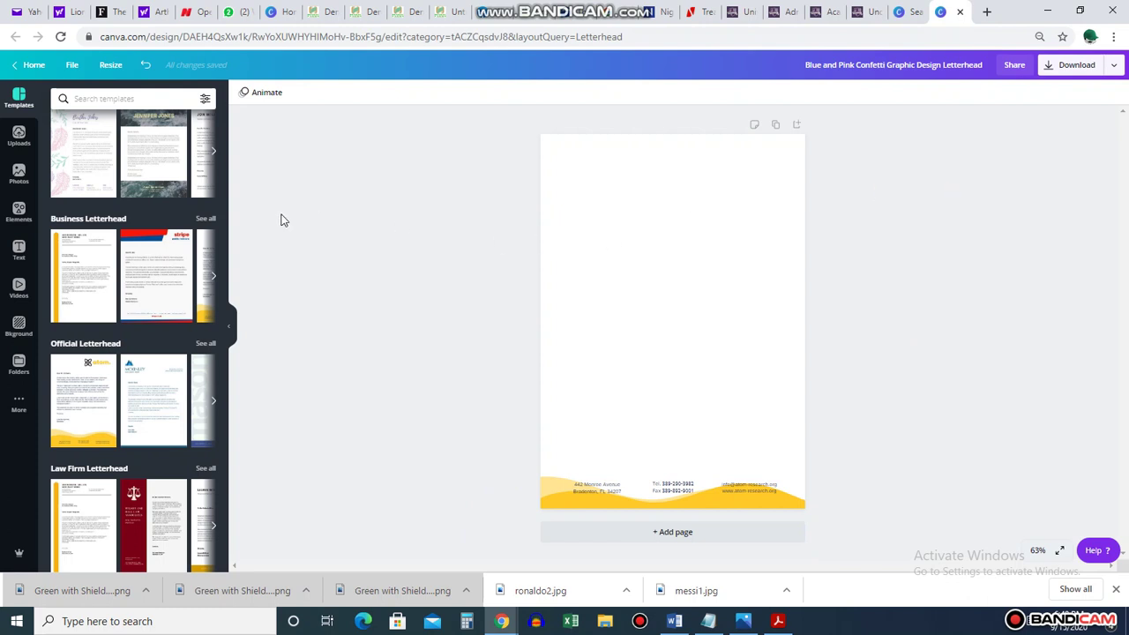
# Upload the Green with Shield Education Logo file from the Downloads folder
pyautogui.click(27, 137)
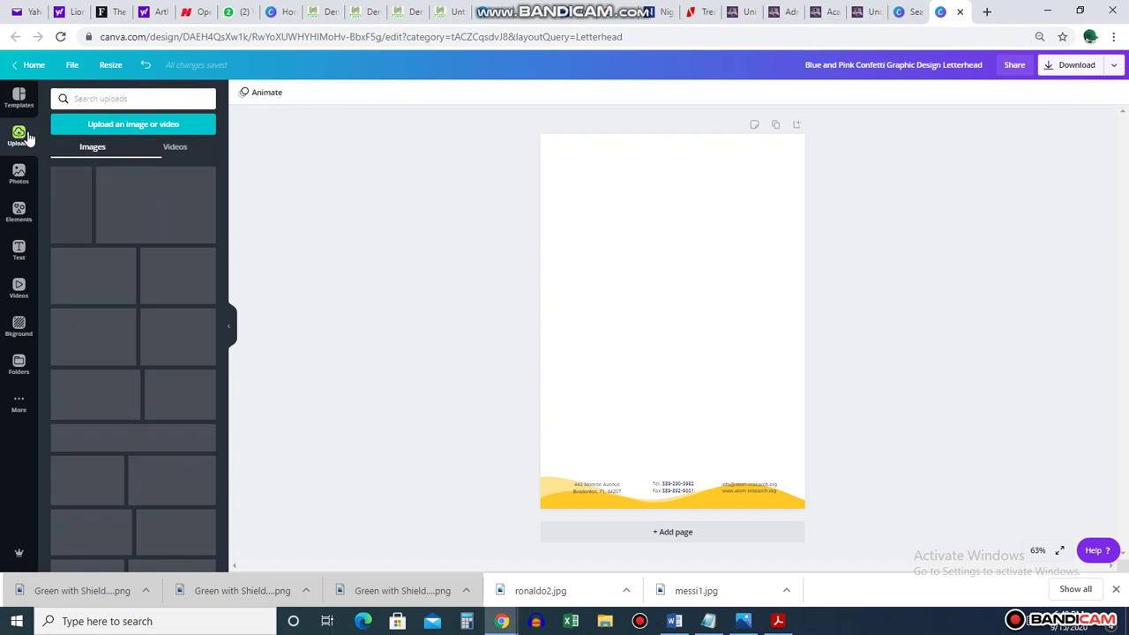
pyautogui.click(130, 125)
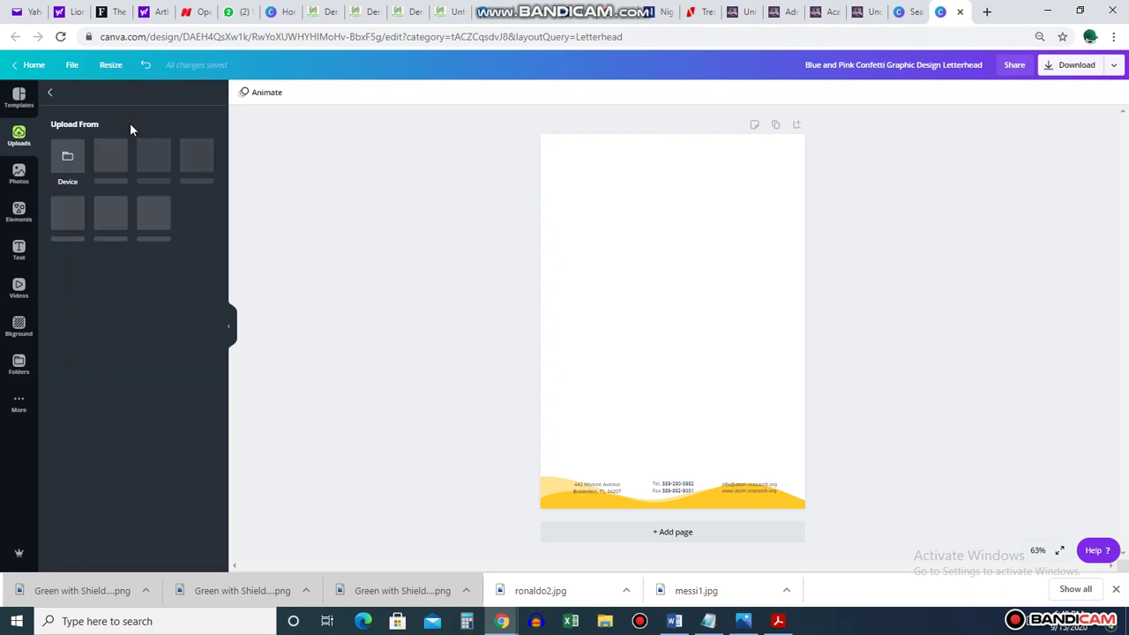
pyautogui.click(66, 161)
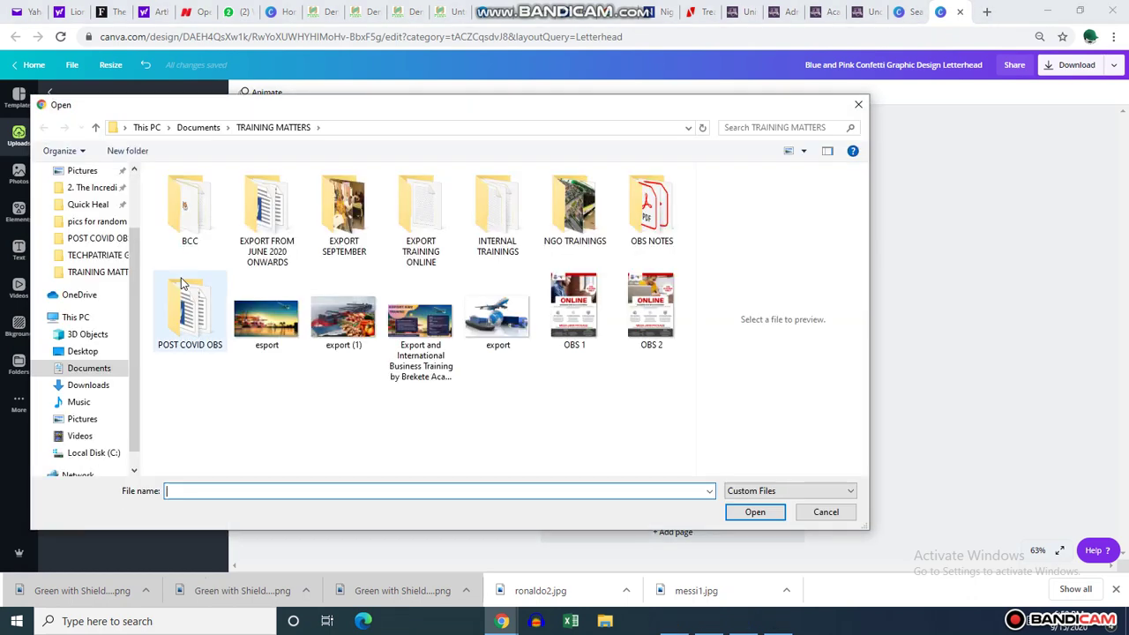
pyautogui.click(101, 386)
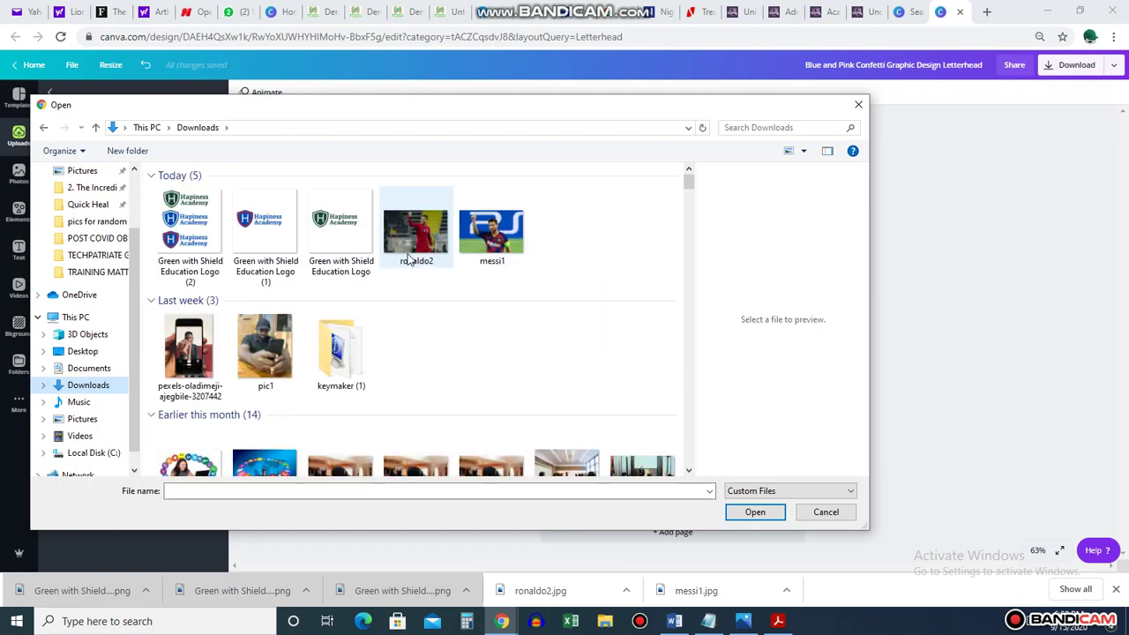
pyautogui.click(342, 229)
pyautogui.click(754, 511)
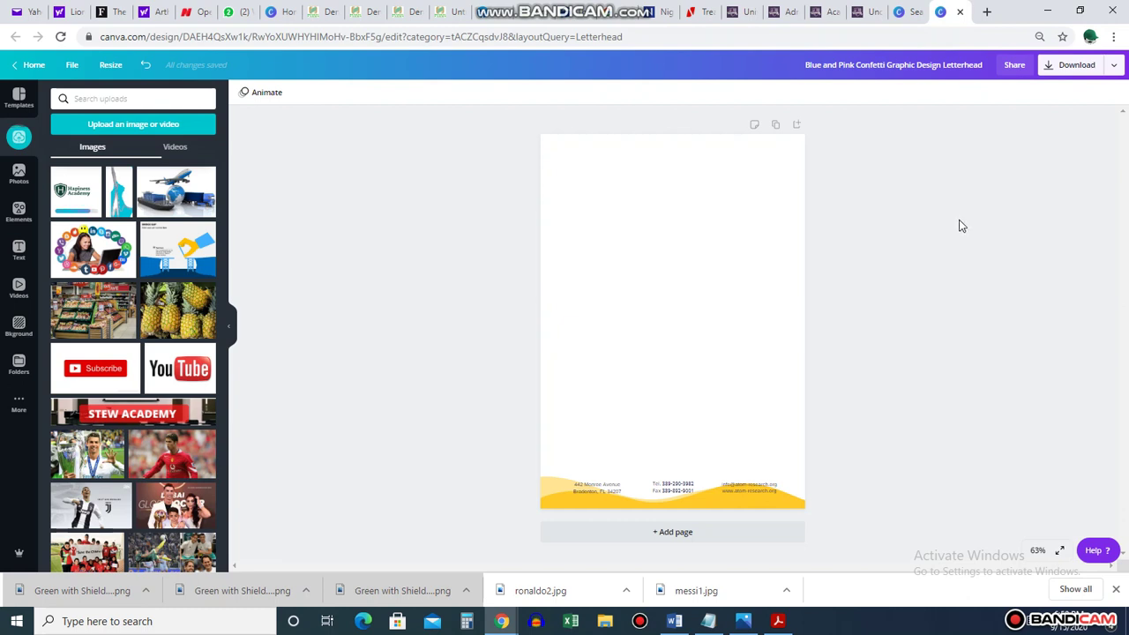
# Add the uploaded logo to the page and move it up toward the top centre
pyautogui.click(73, 189)
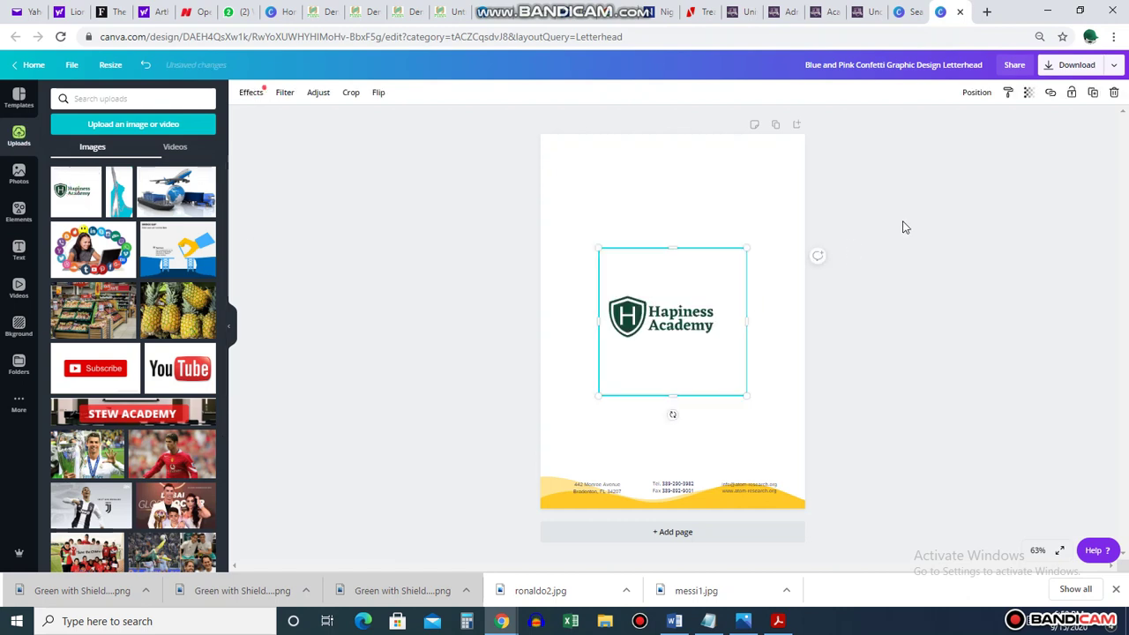
pyautogui.click(969, 227)
pyautogui.moveTo(647, 332); pyautogui.dragTo(646, 271)
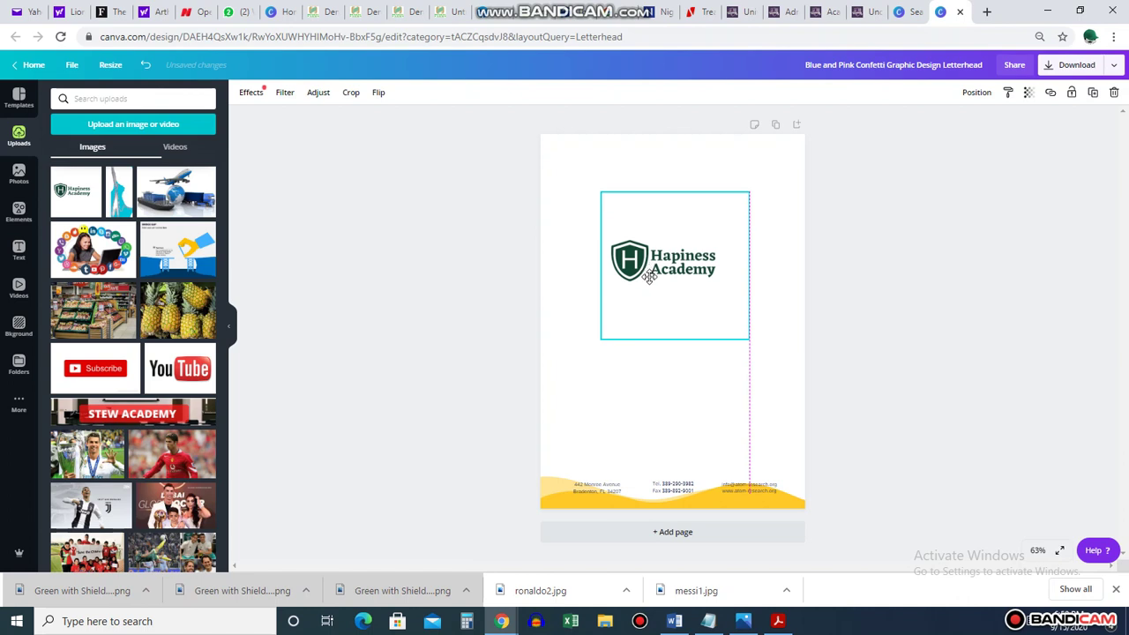
pyautogui.click(1008, 231)
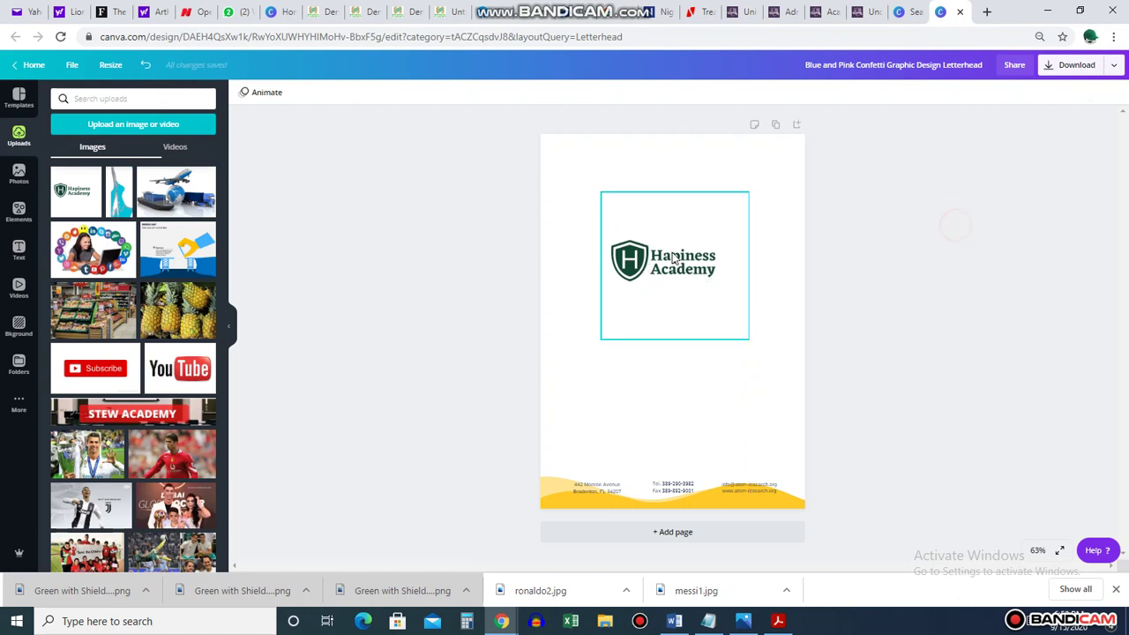
# Crop the empty space from the logo's top and bottom-right edges
pyautogui.click(671, 256)
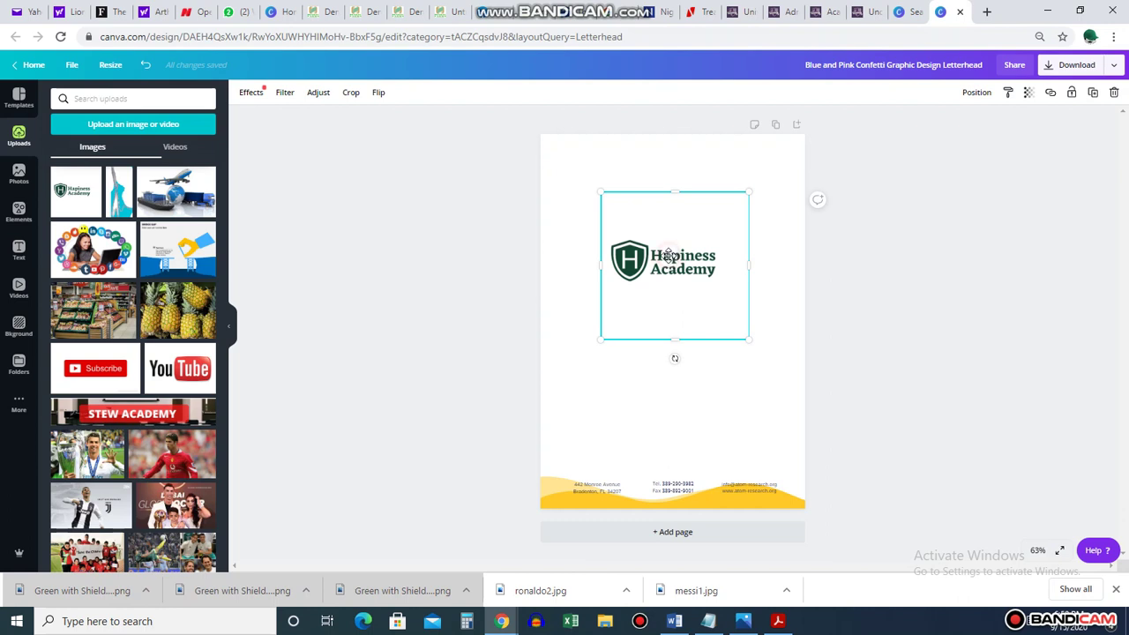
pyautogui.doubleClick(669, 261)
pyautogui.moveTo(748, 341); pyautogui.dragTo(731, 283)
pyautogui.moveTo(731, 274); pyautogui.dragTo(719, 283)
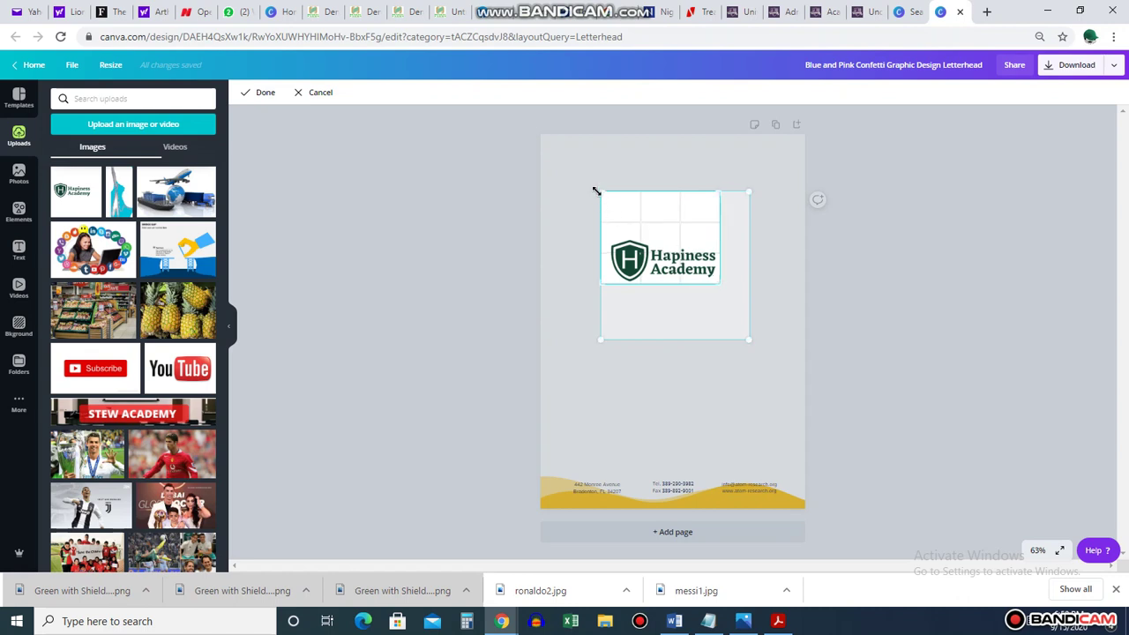
pyautogui.moveTo(597, 192); pyautogui.dragTo(605, 238)
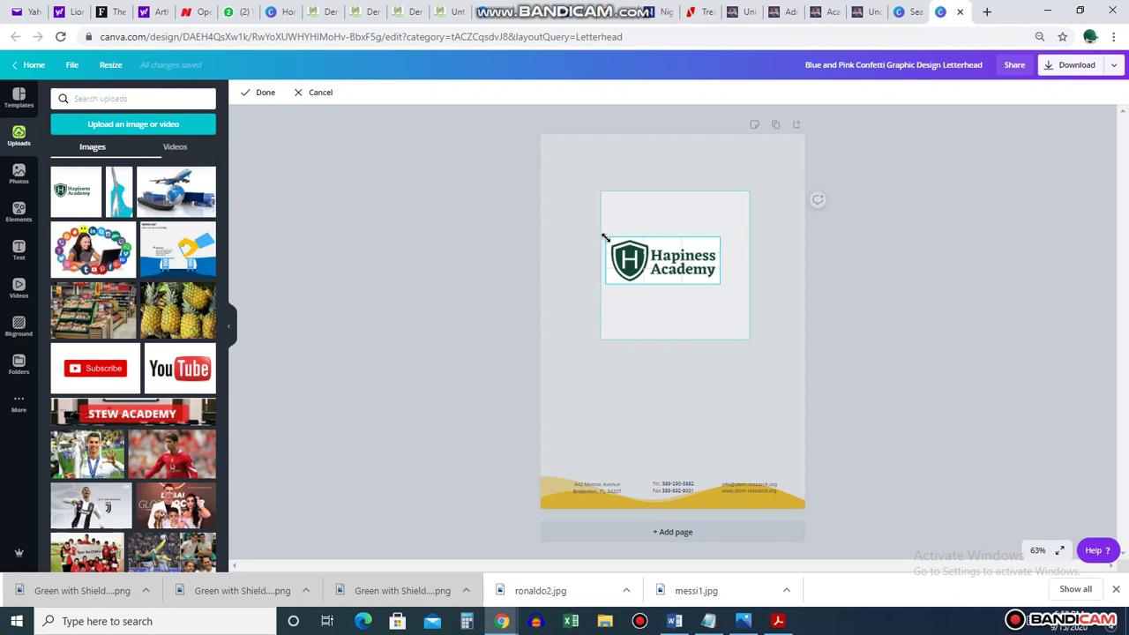
pyautogui.click(262, 94)
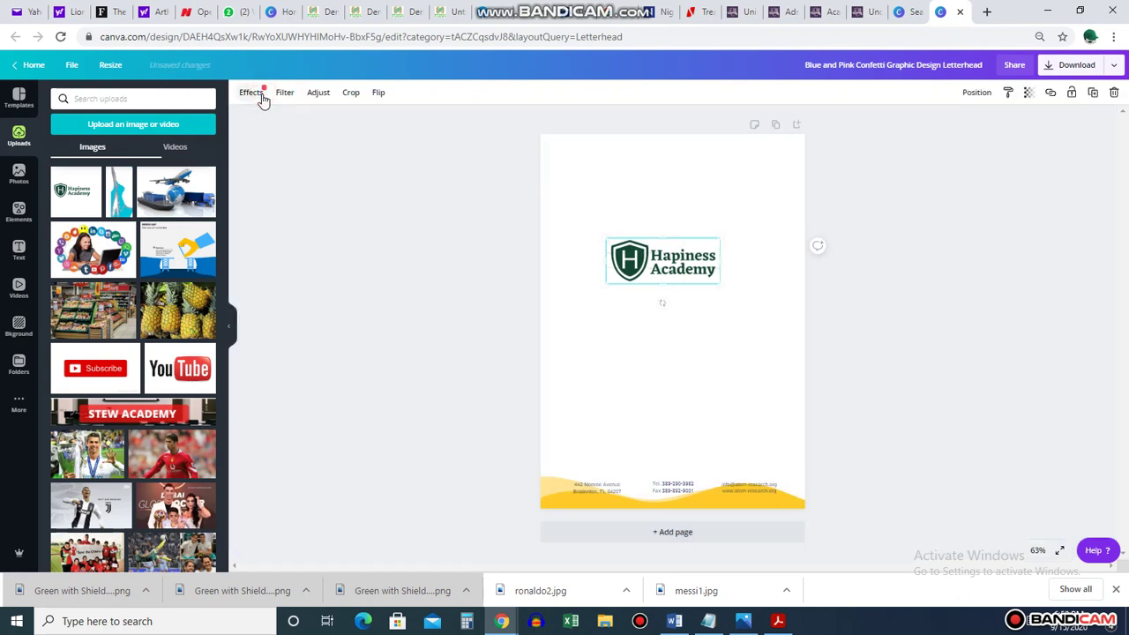
# Shrink the cropped logo and place it in the page's top-right corner
pyautogui.click(908, 228)
pyautogui.click(662, 269)
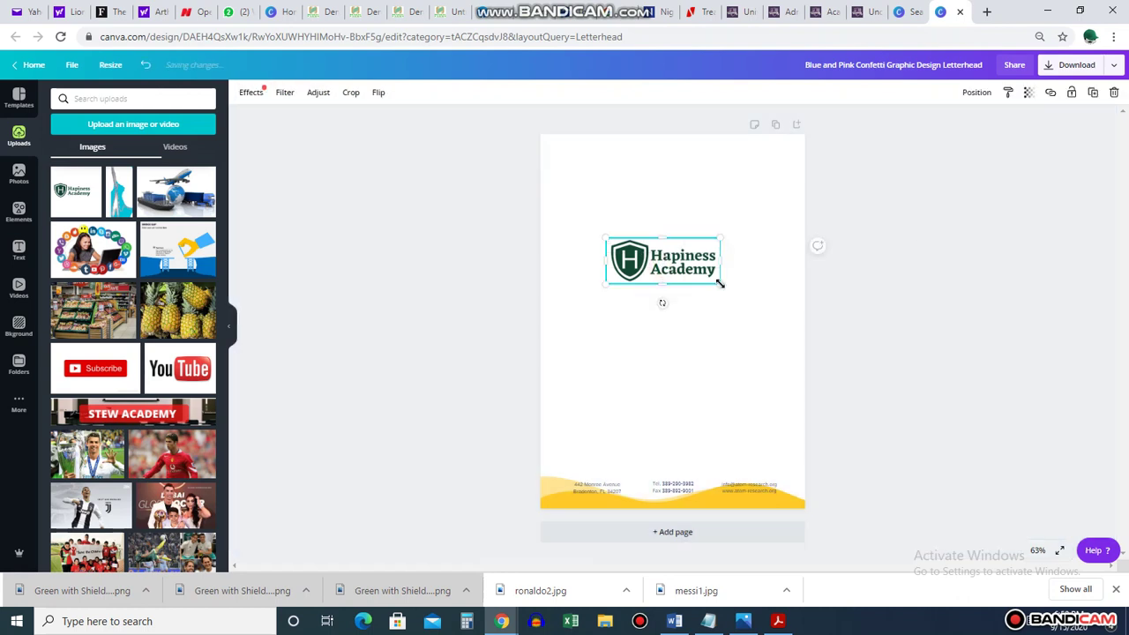
pyautogui.moveTo(719, 284); pyautogui.dragTo(746, 162)
pyautogui.click(922, 197)
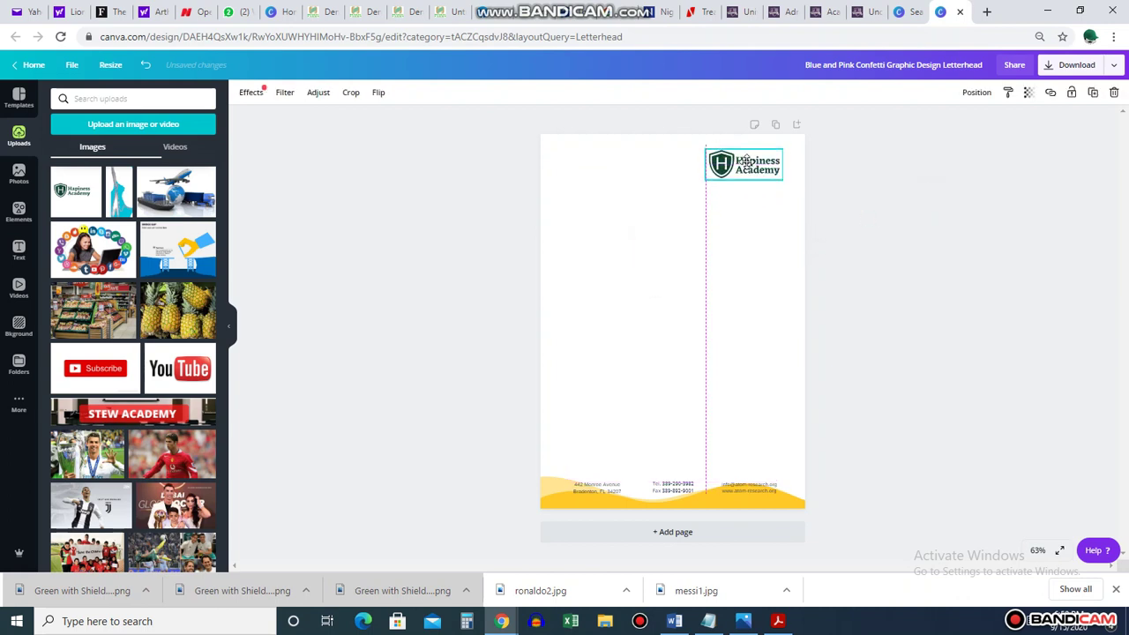
pyautogui.click(899, 175)
pyautogui.click(763, 167)
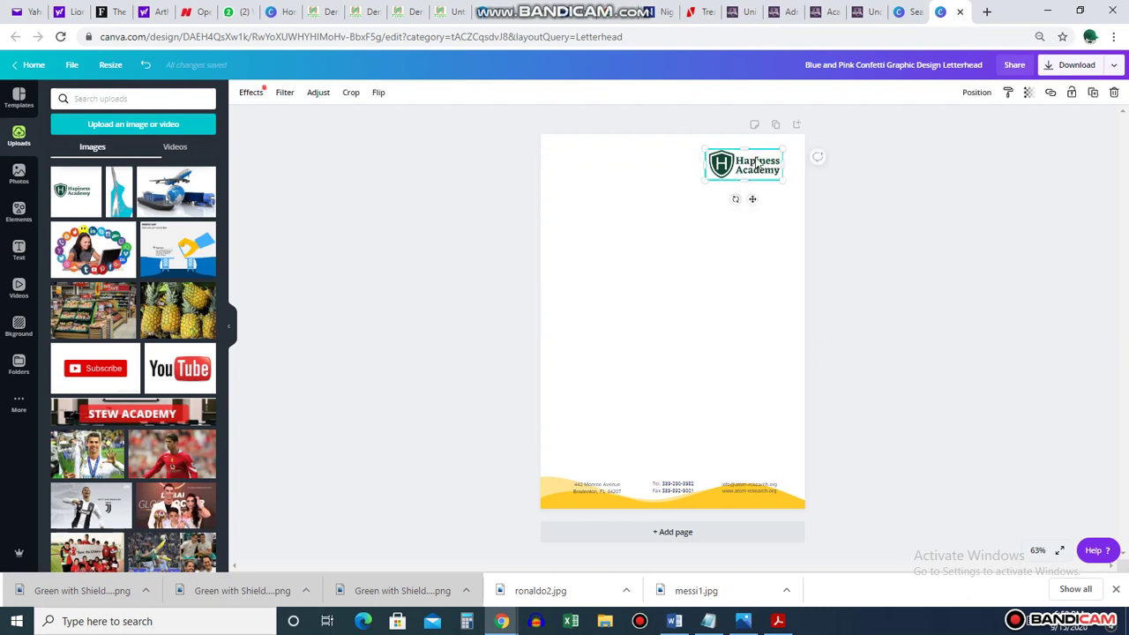
pyautogui.click(994, 244)
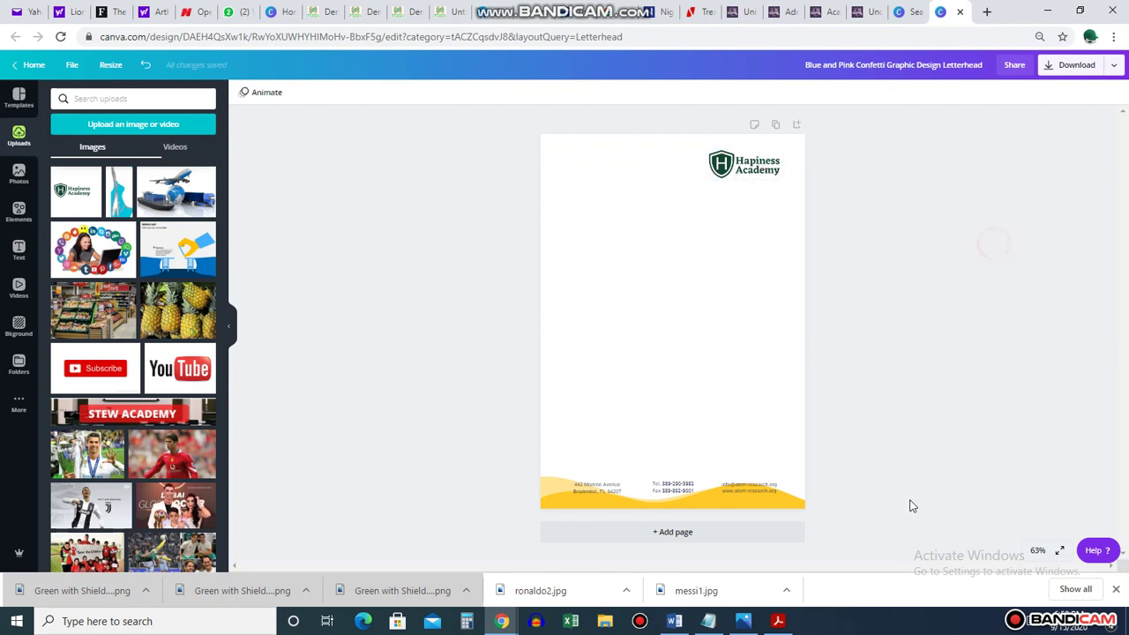
# Recolour both footer wave shapes dark green
pyautogui.click(741, 508)
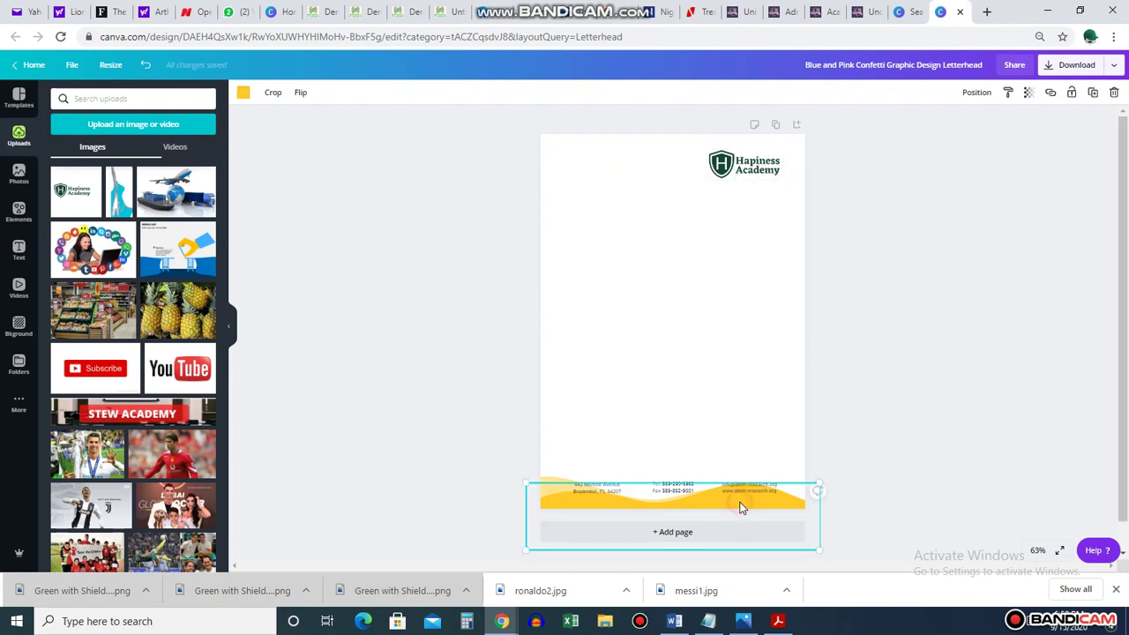
pyautogui.click(243, 93)
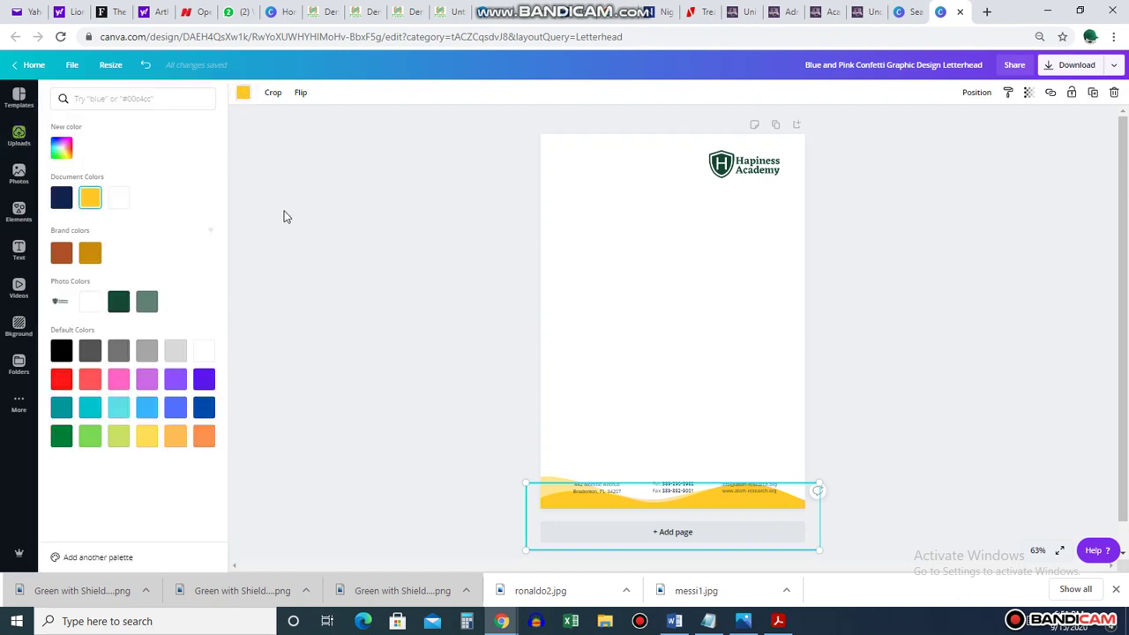
pyautogui.click(61, 199)
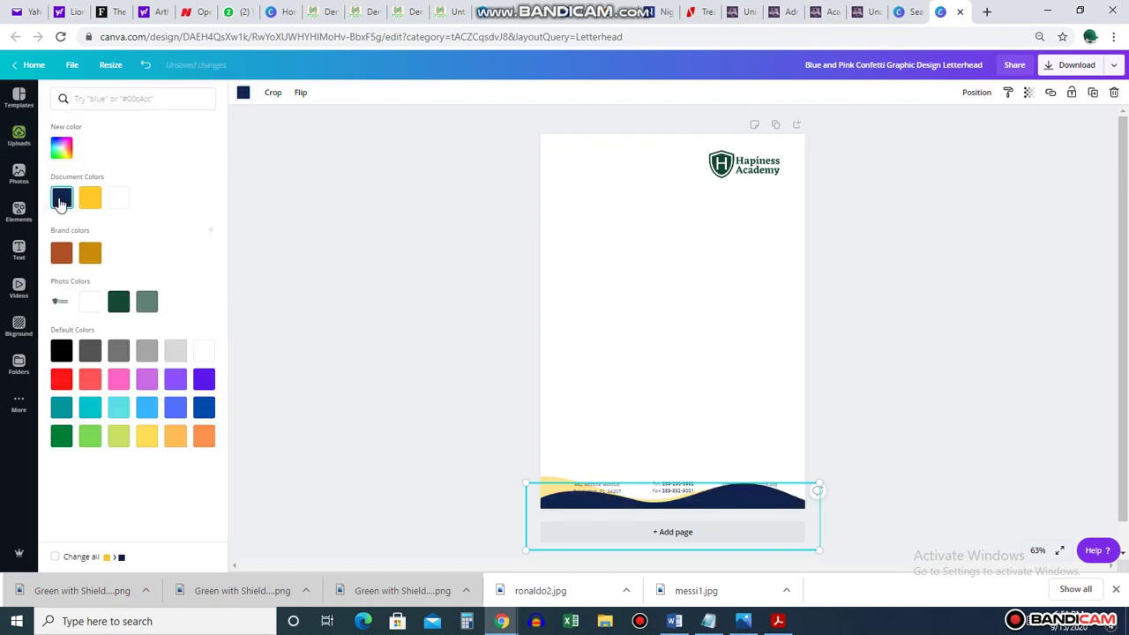
pyautogui.click(118, 302)
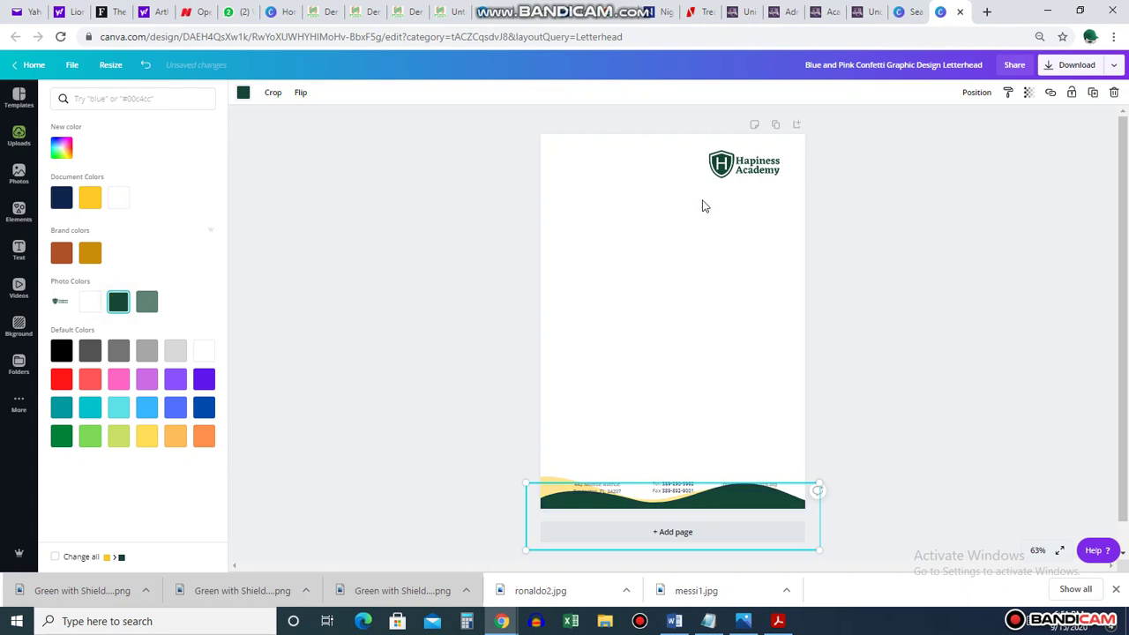
pyautogui.click(549, 483)
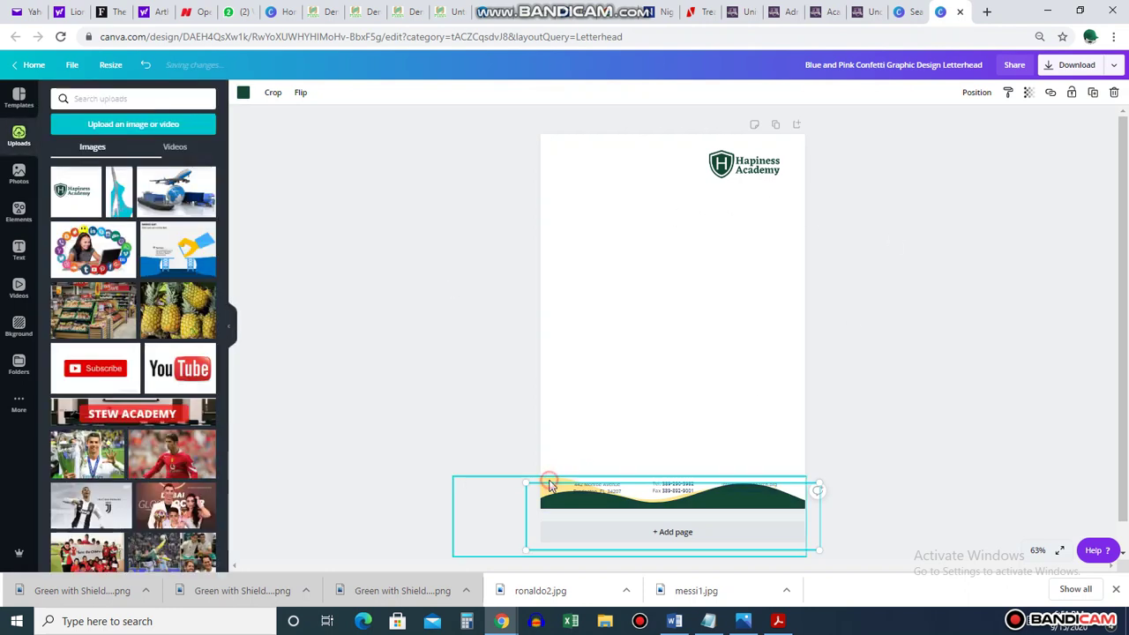
pyautogui.click(244, 96)
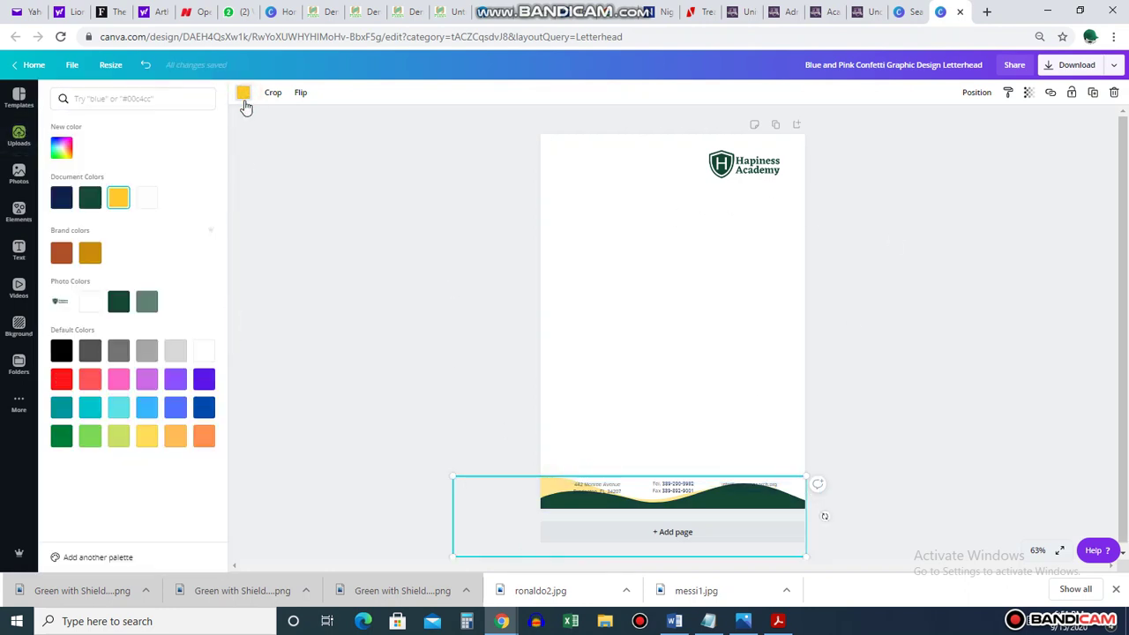
pyautogui.click(120, 304)
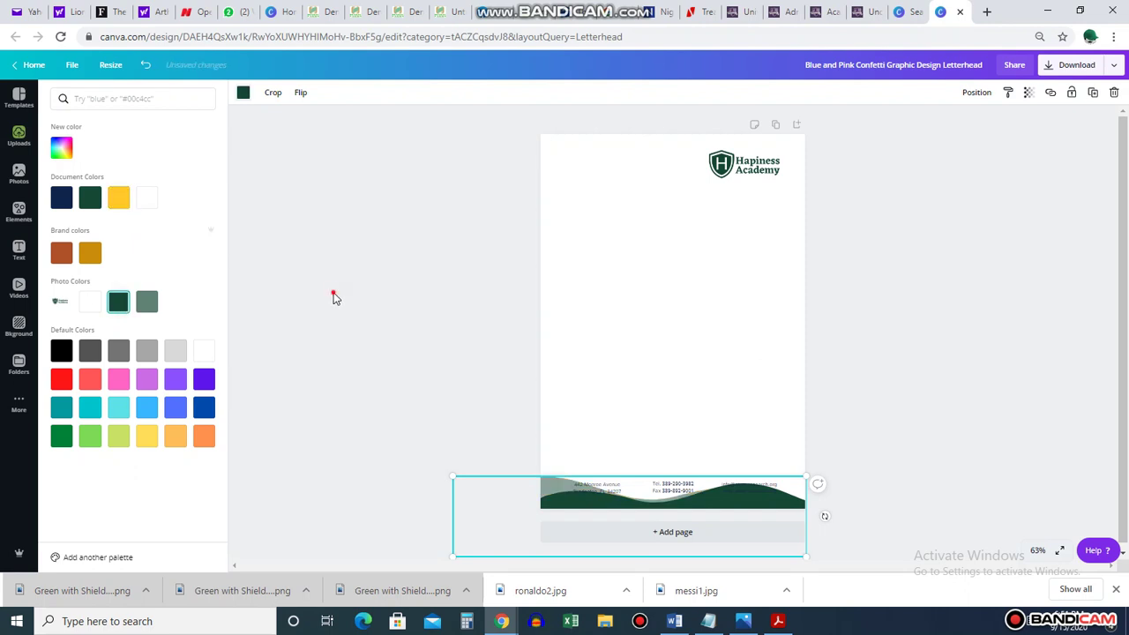
pyautogui.click(904, 345)
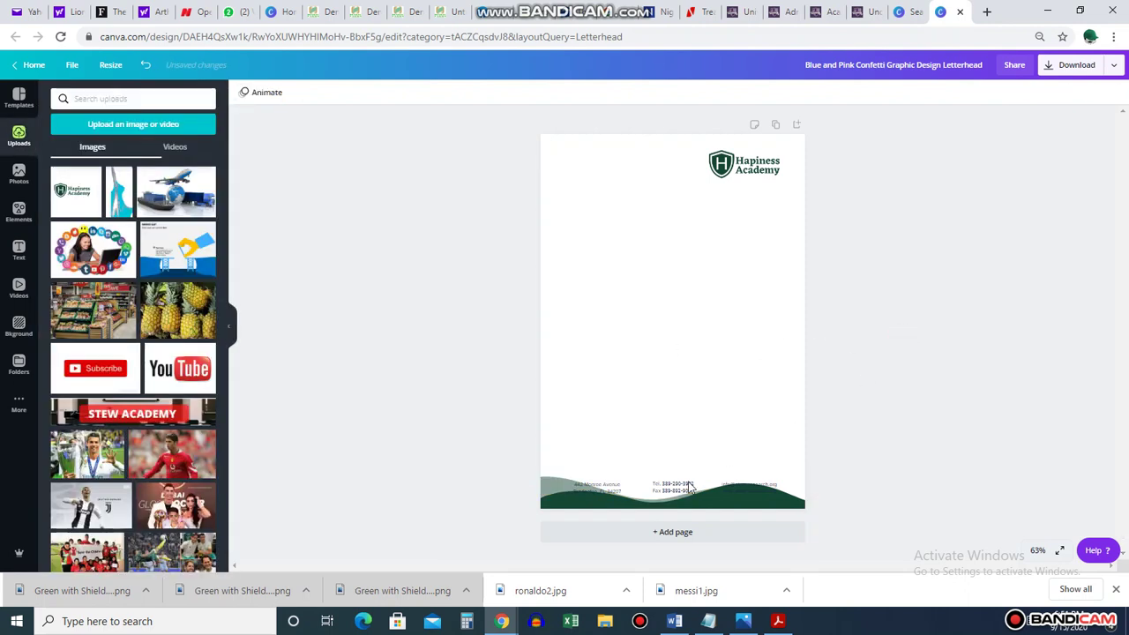
# Drag the green footer wave off the page, leaving only the contact text
pyautogui.moveTo(689, 441); pyautogui.dragTo(679, 432)
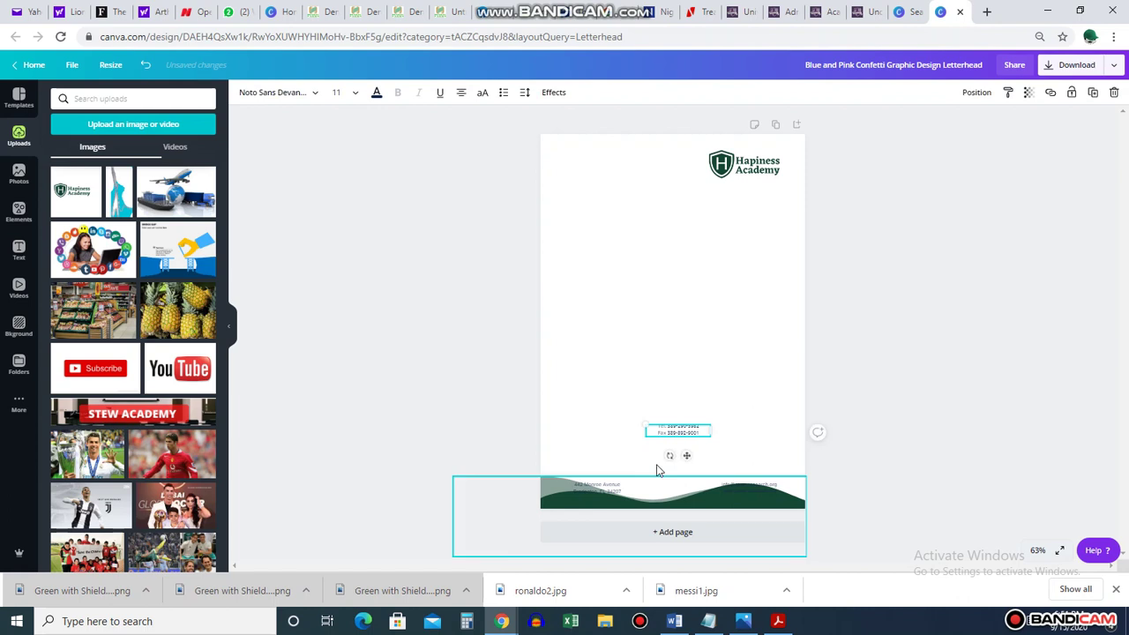
pyautogui.hotkey('ctrl', 'z')
pyautogui.click(1053, 327)
pyautogui.click(554, 482)
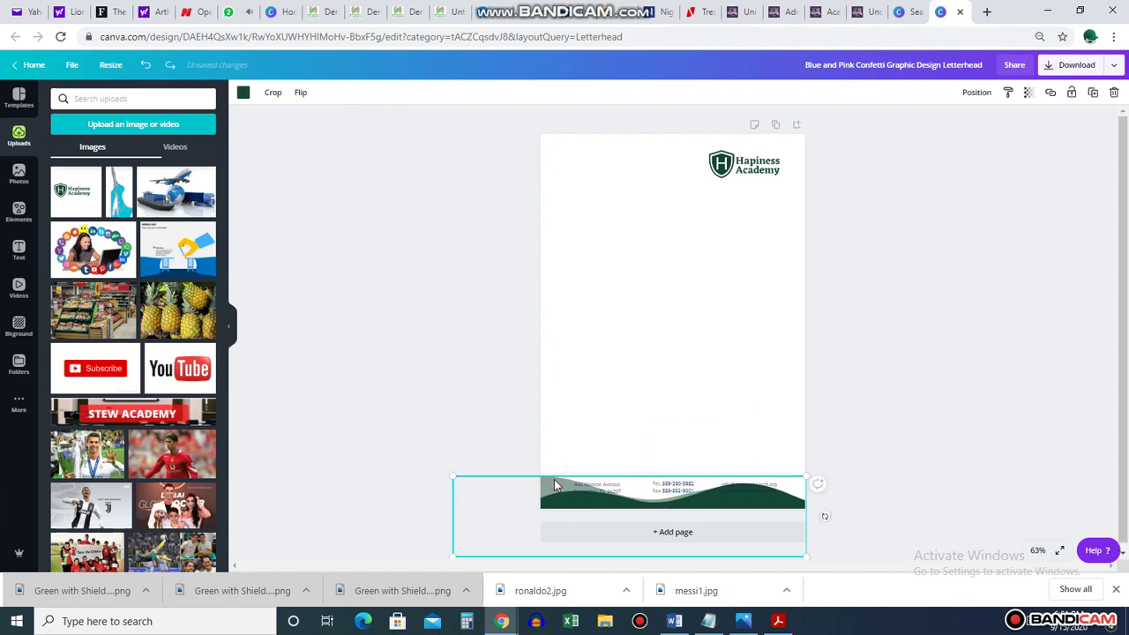
pyautogui.press('Escape')
pyautogui.click(738, 502)
pyautogui.moveTo(739, 502); pyautogui.dragTo(1096, 391)
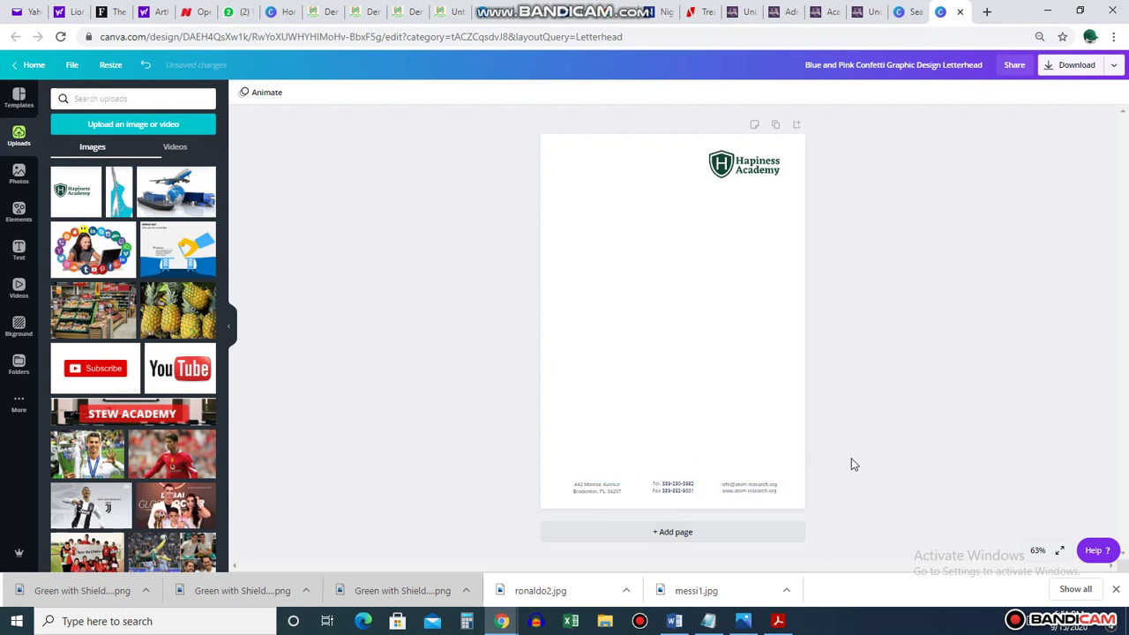
# Zoom to 100% and replace the footer's street and city lines with the new address
pyautogui.click(1037, 551)
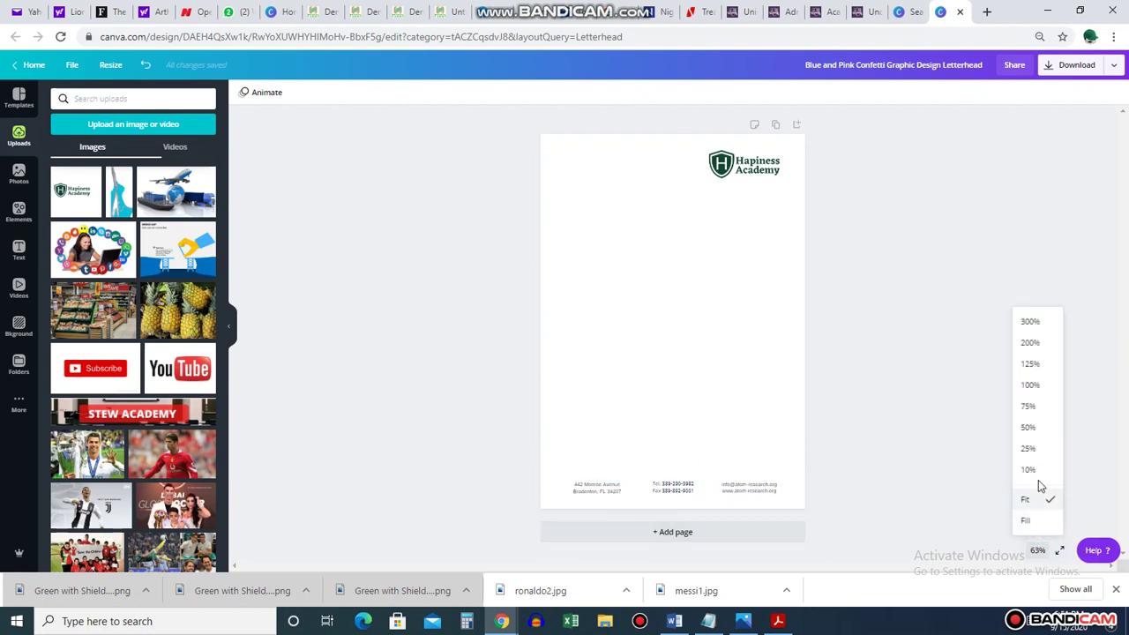
pyautogui.click(1044, 385)
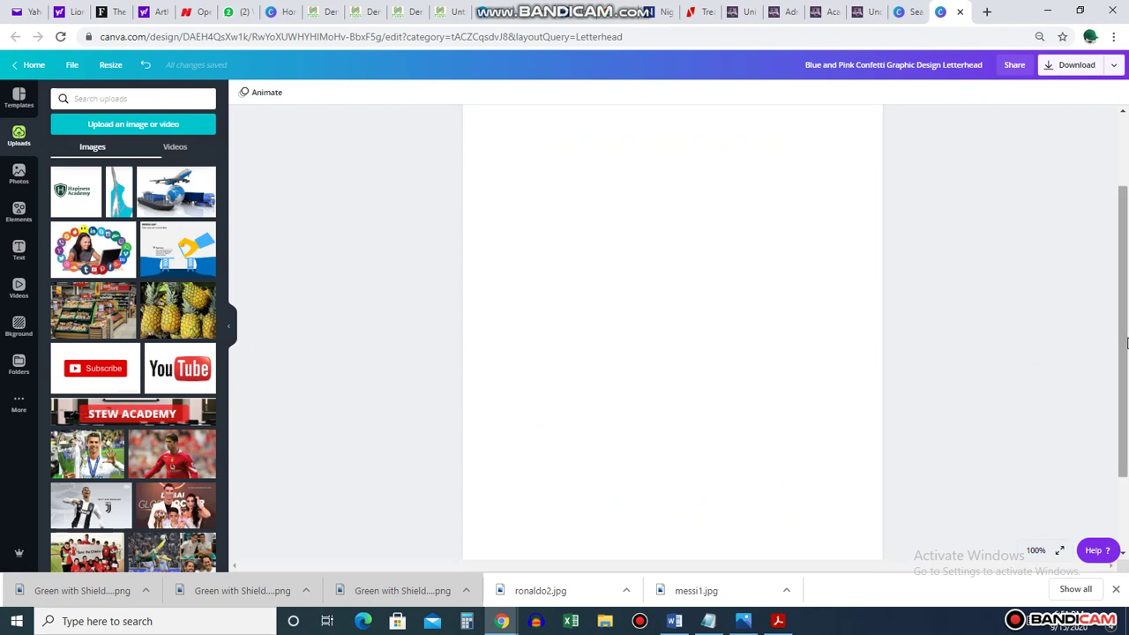
pyautogui.scroll(-2, 1123, 353)
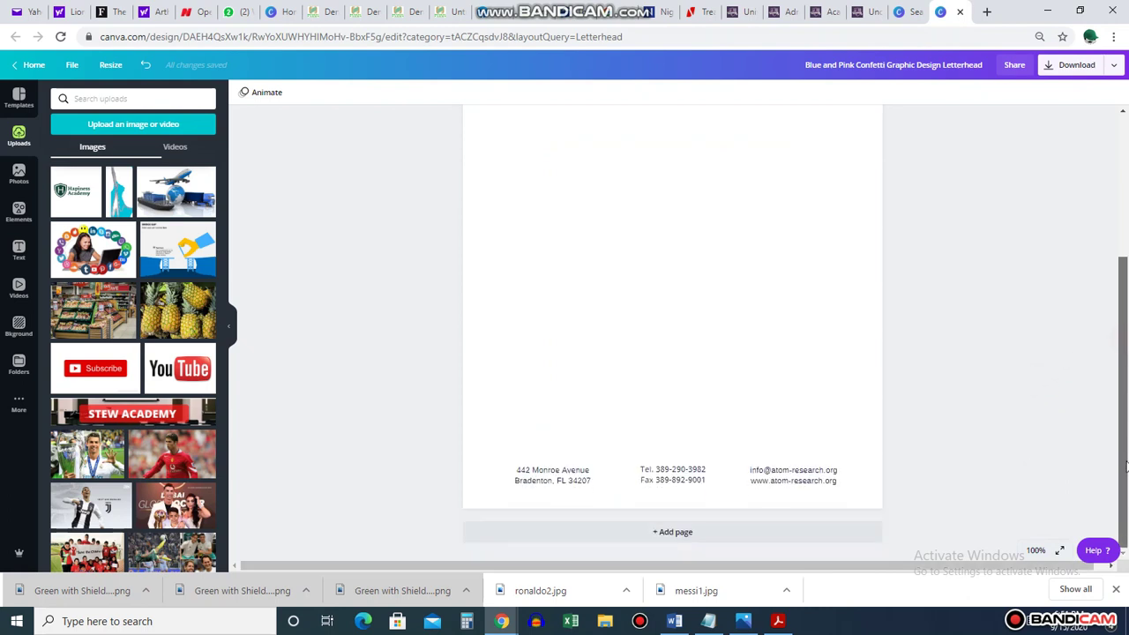
pyautogui.click(549, 476)
pyautogui.moveTo(589, 470); pyautogui.dragTo(511, 472)
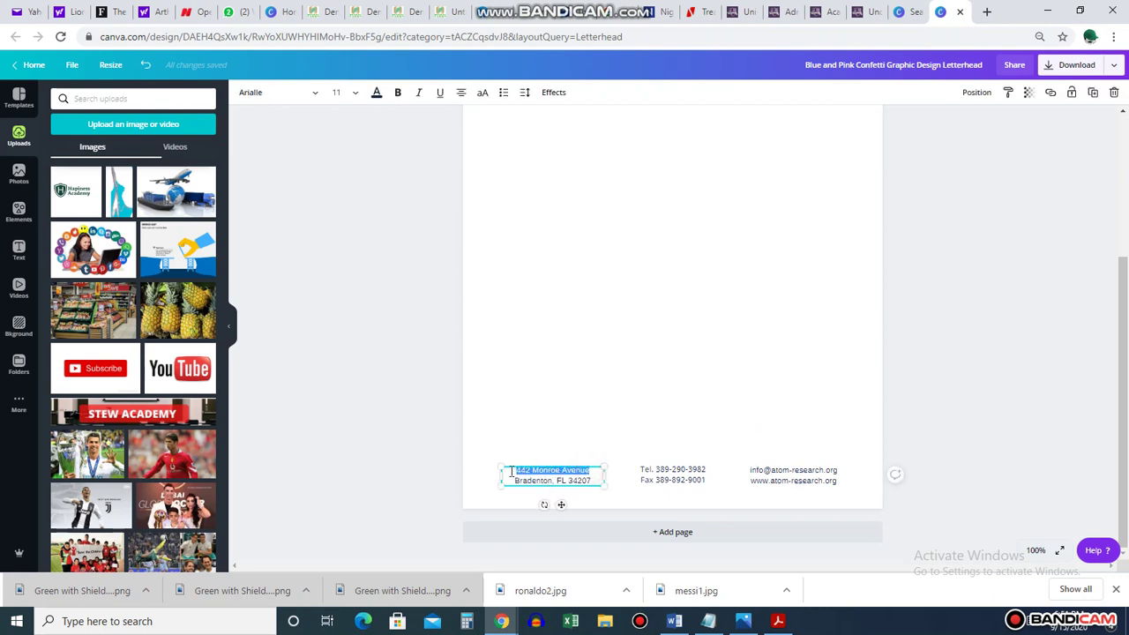
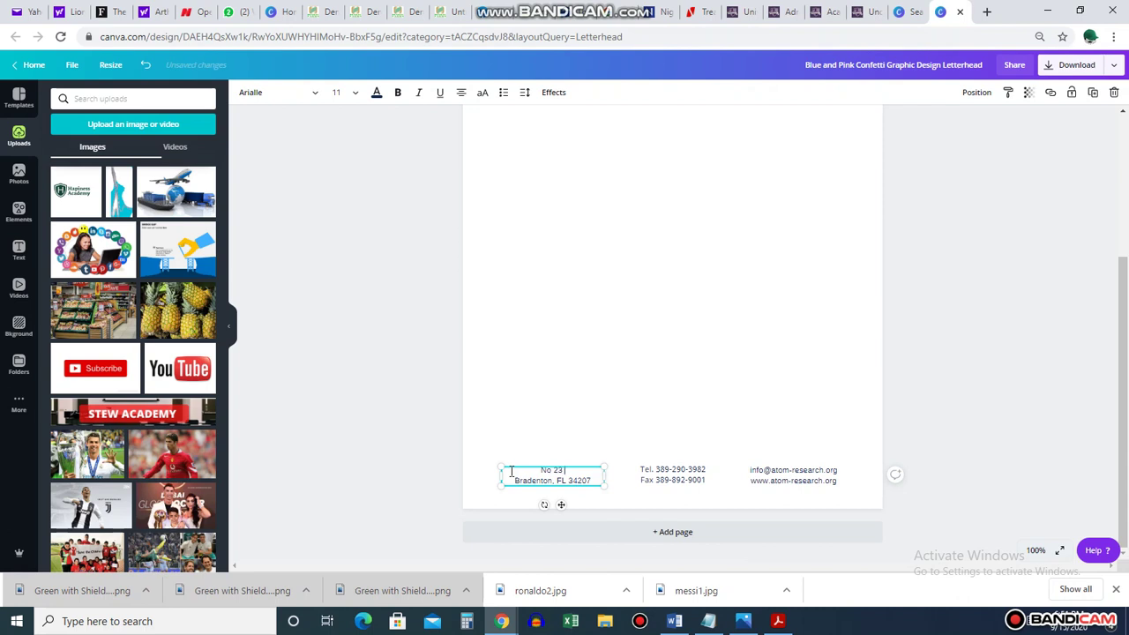
pyautogui.moveTo(551, 481); pyautogui.dragTo(516, 484)
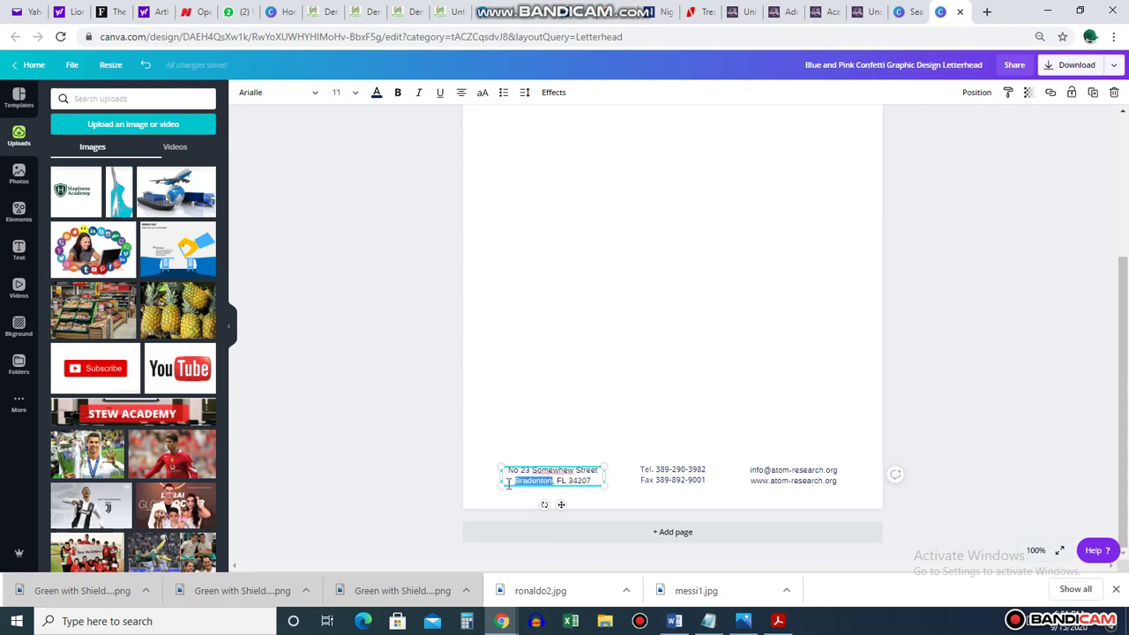
pyautogui.write('Abuja, Nigeria')
# Remove the leftover state and zip code, add the district, and widen the address box
pyautogui.press('Delete')
pyautogui.press('Delete')
pyautogui.press('Delete')
pyautogui.press('Delete')
pyautogui.press('Delete')
pyautogui.press('Delete')
pyautogui.press('Delete')
pyautogui.press('Delete')
pyautogui.press('Delete')
pyautogui.write(', Ju')
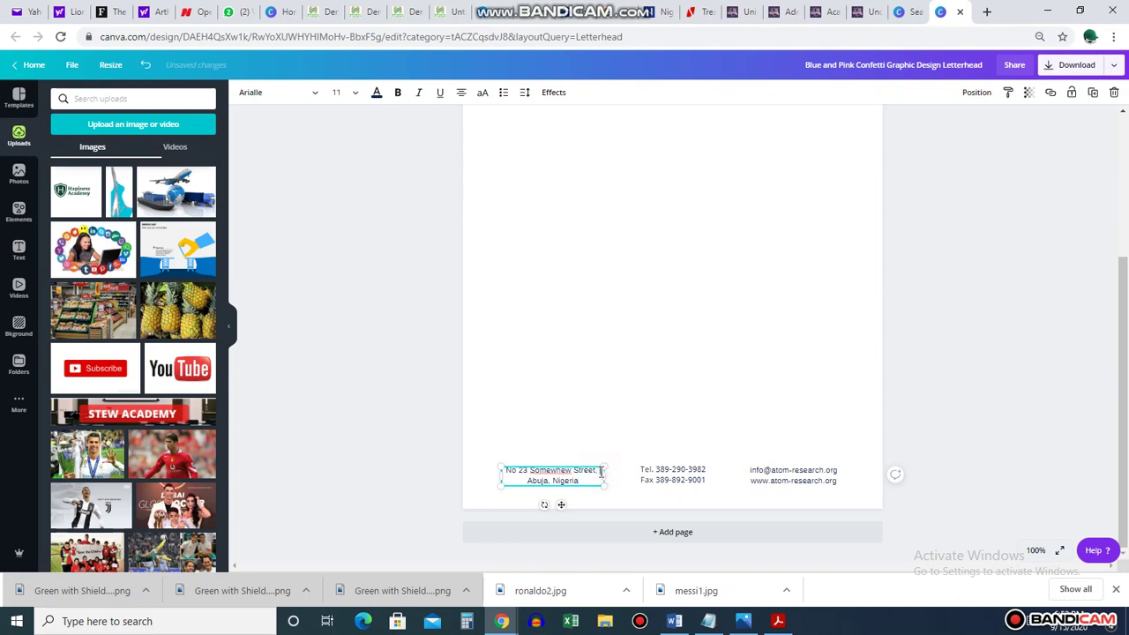
pyautogui.write('bi')
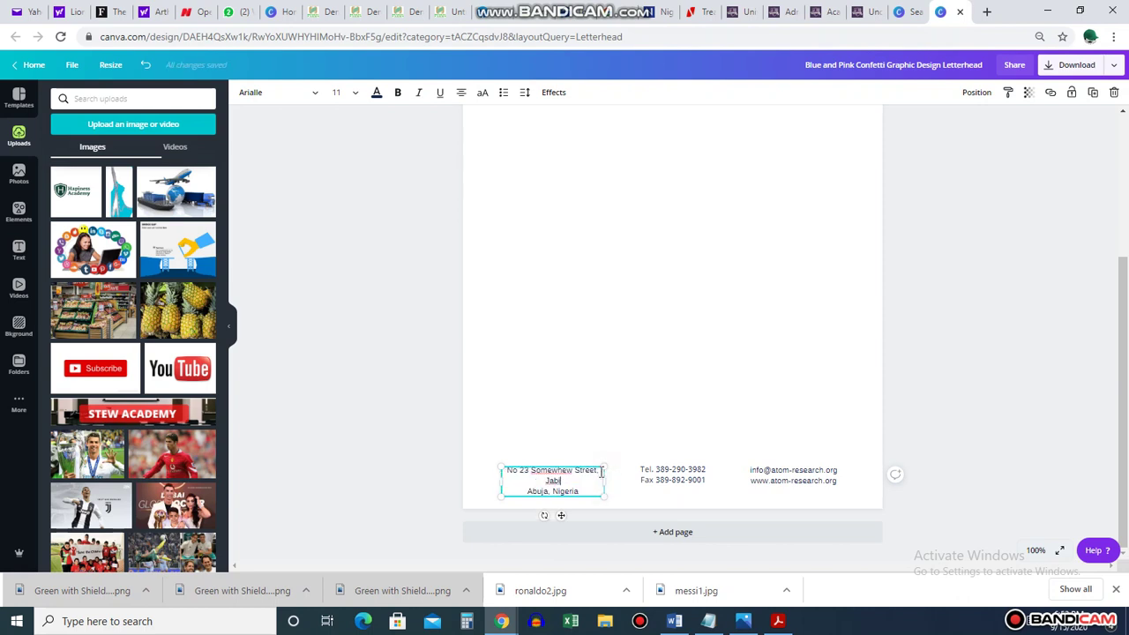
pyautogui.moveTo(498, 480); pyautogui.dragTo(487, 480)
pyautogui.click(605, 408)
pyautogui.click(561, 472)
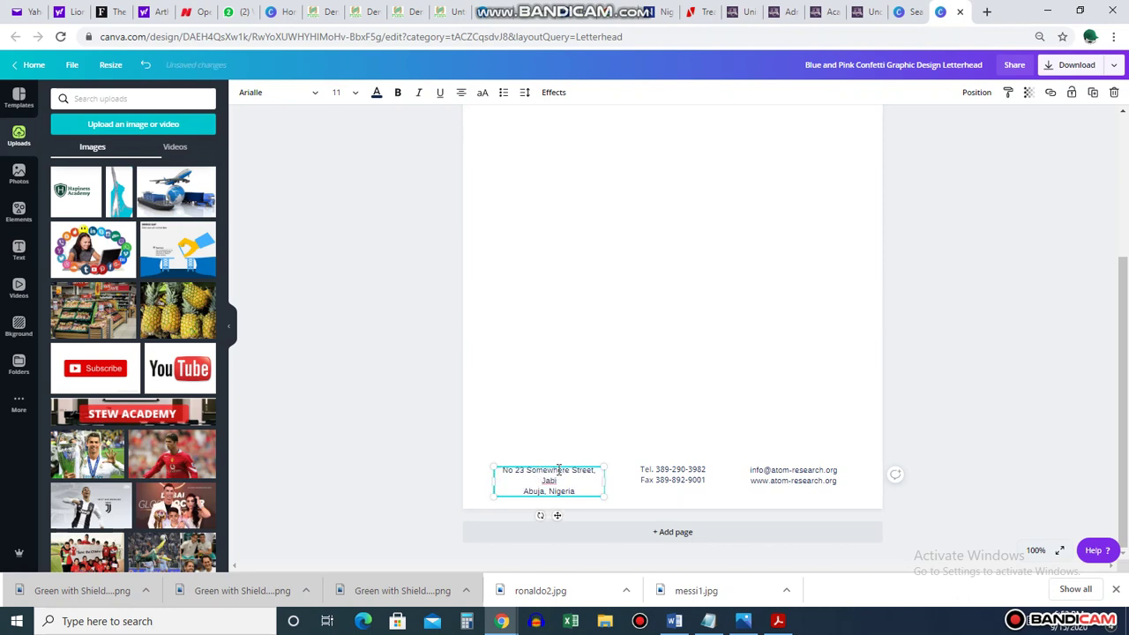
pyautogui.moveTo(602, 478); pyautogui.dragTo(610, 478)
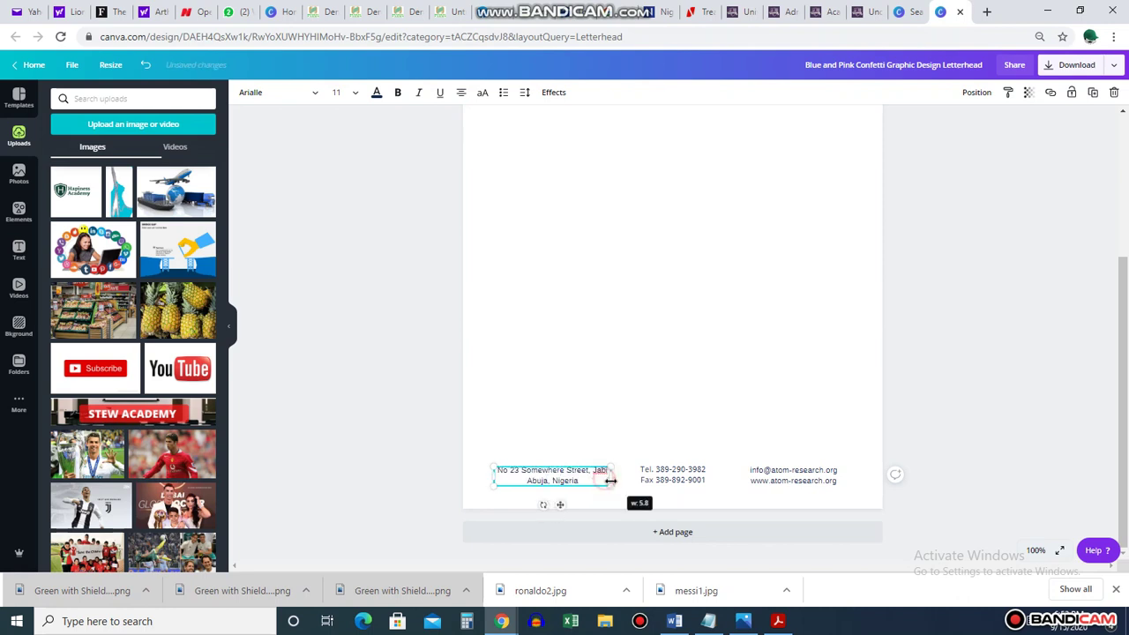
pyautogui.click(591, 414)
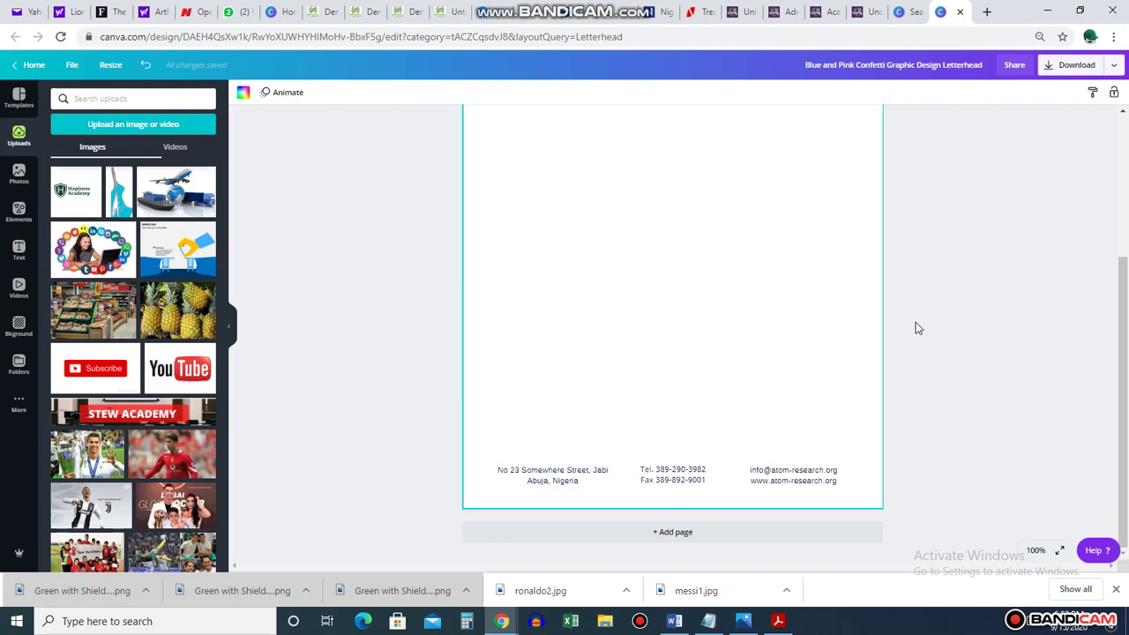
# Replace the Tel number with the new phone number and delete the Fax line
pyautogui.click(980, 294)
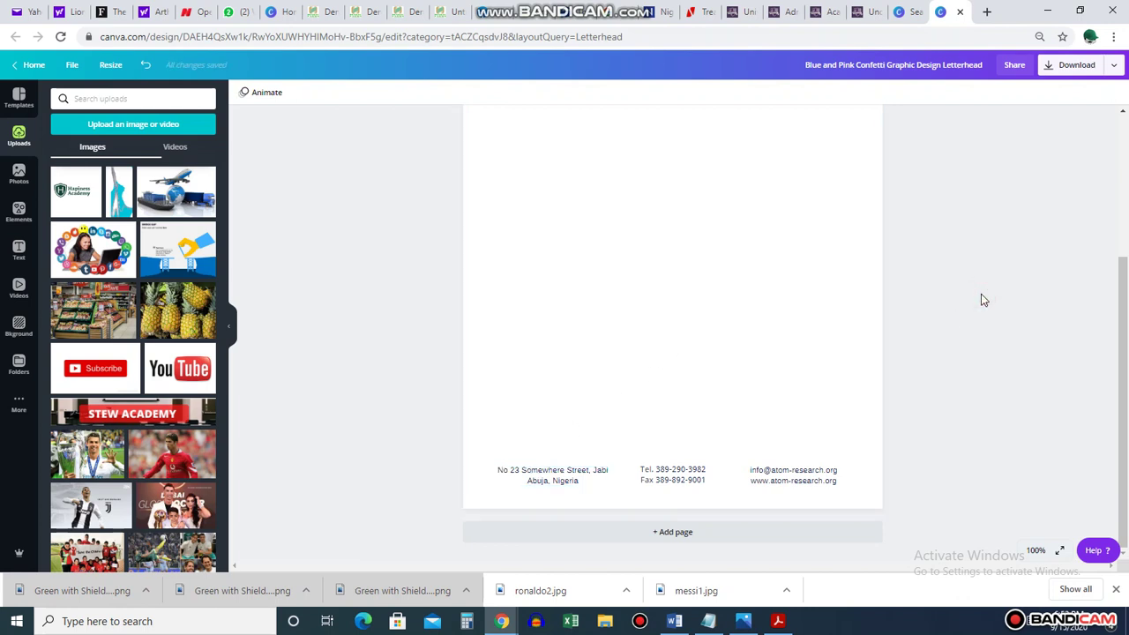
pyautogui.click(674, 474)
pyautogui.moveTo(708, 470); pyautogui.dragTo(655, 469)
pyautogui.moveTo(710, 479); pyautogui.dragTo(648, 481)
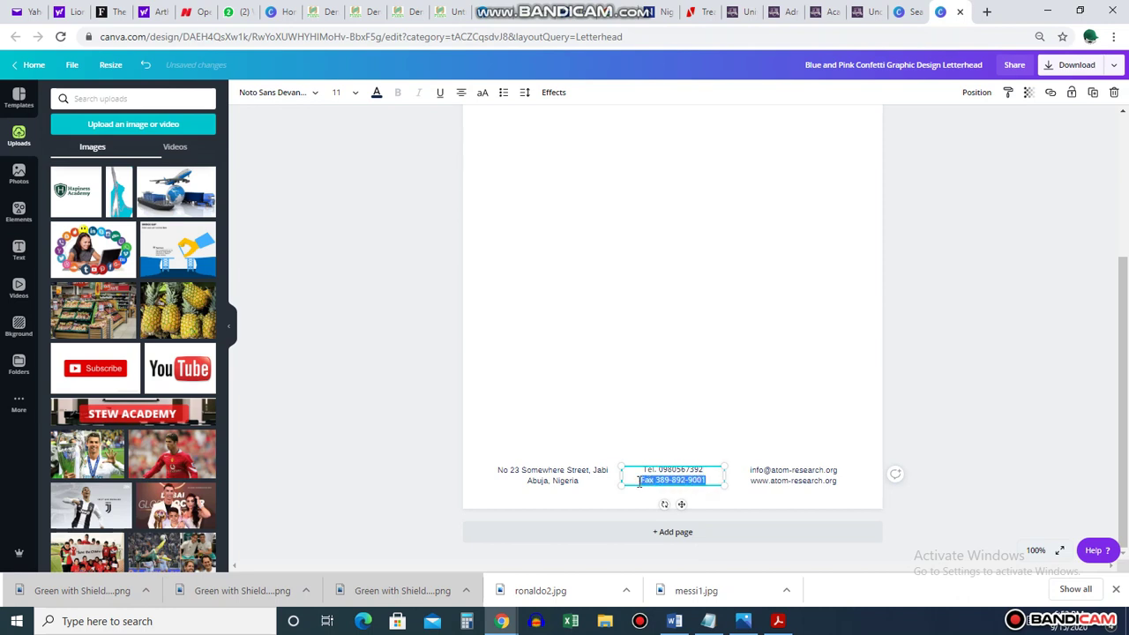
pyautogui.press('BackSpace')
pyautogui.click(672, 399)
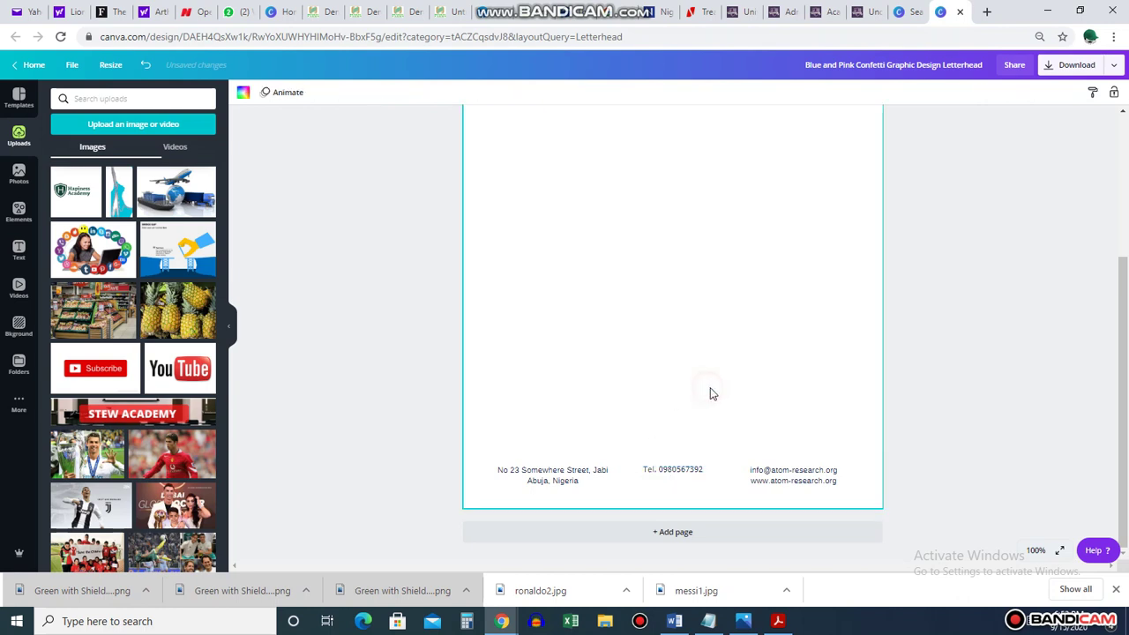
# Change the email line's domain to hapinessacademy.com and widen the email box
pyautogui.click(799, 476)
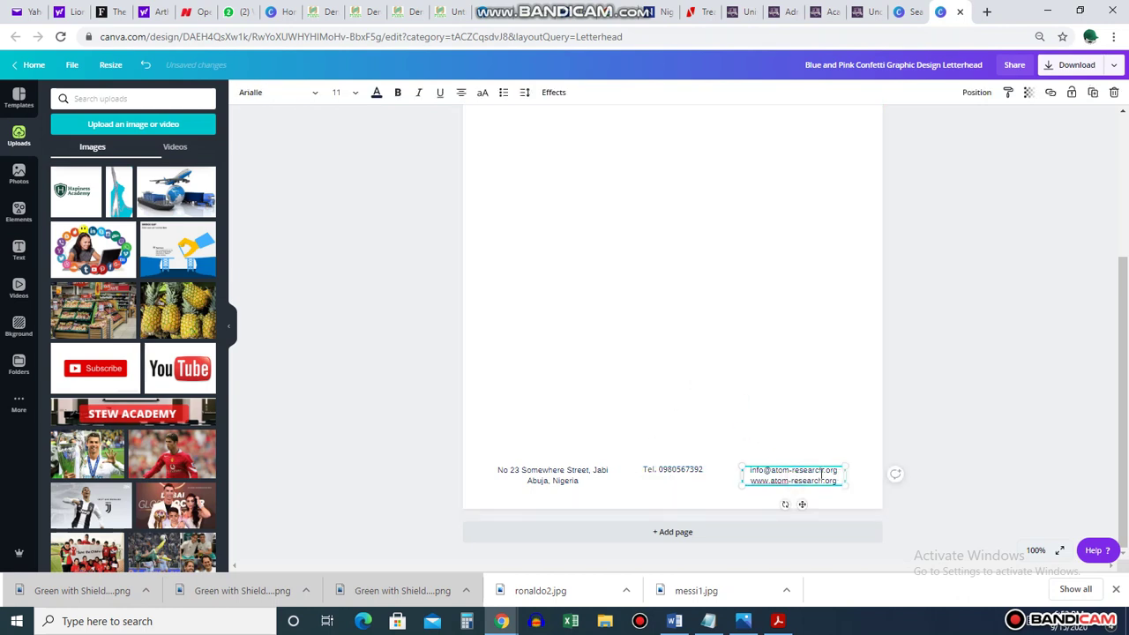
pyautogui.moveTo(823, 473); pyautogui.dragTo(776, 472)
pyautogui.moveTo(1121, 379); pyautogui.dragTo(1126, 233)
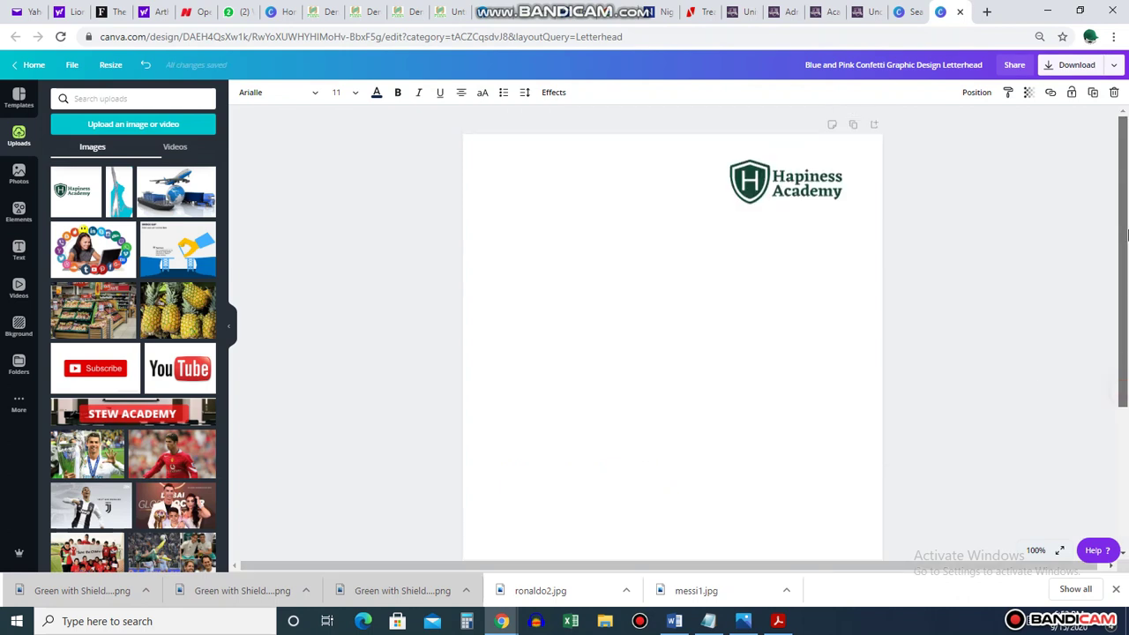
pyautogui.moveTo(1126, 308); pyautogui.dragTo(1127, 412)
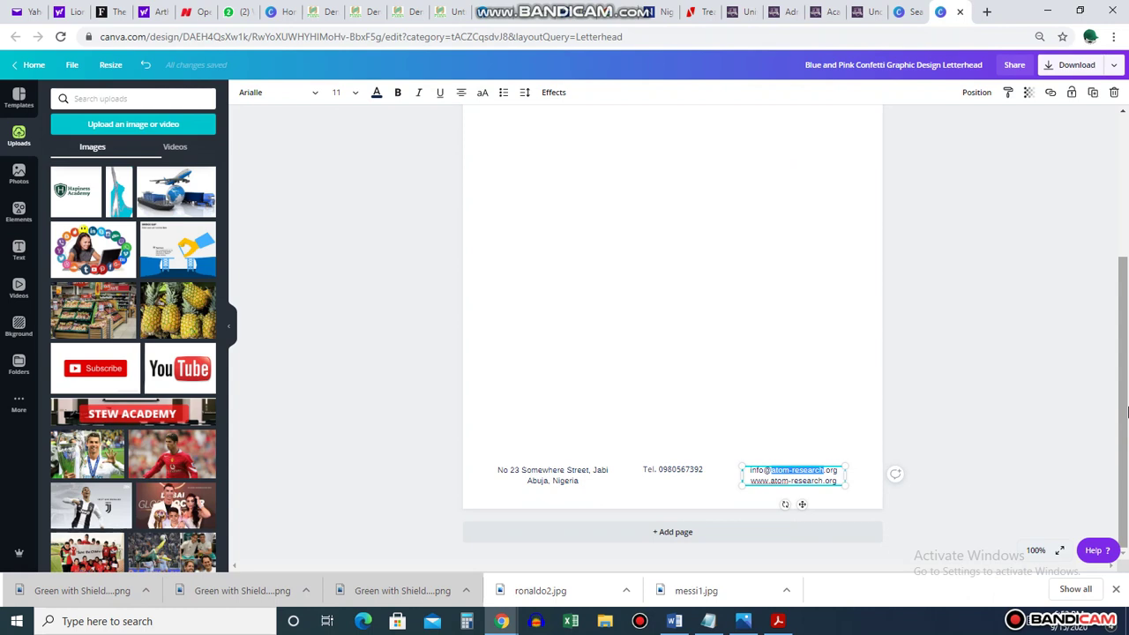
pyautogui.click(827, 471)
pyautogui.moveTo(825, 471); pyautogui.dragTo(779, 473)
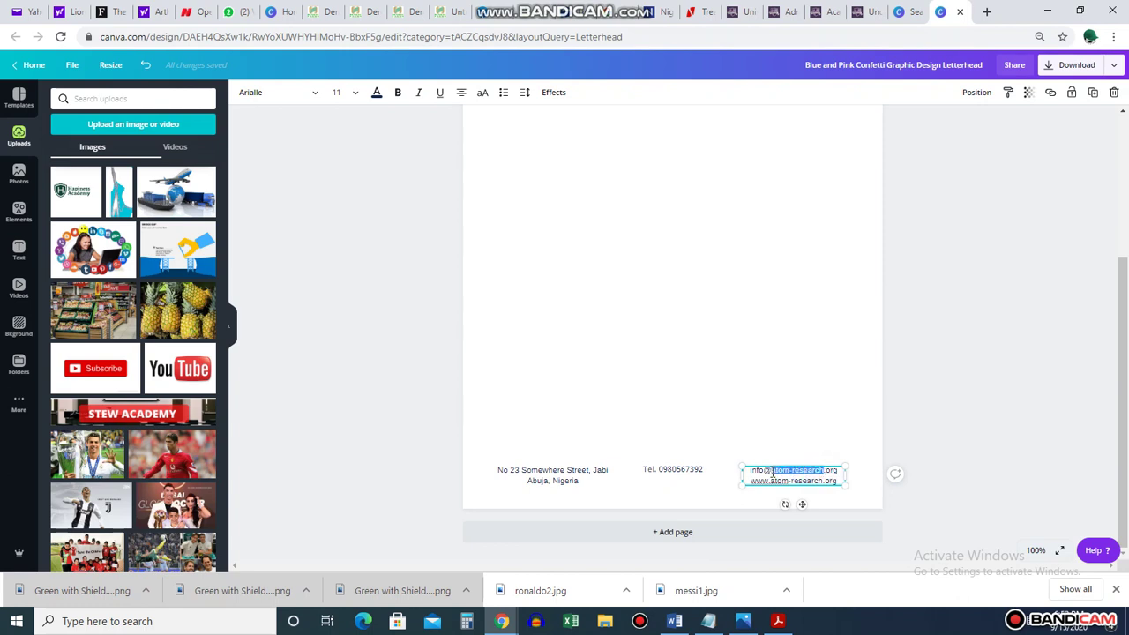
pyautogui.write('hapiness')
pyautogui.write('academy')
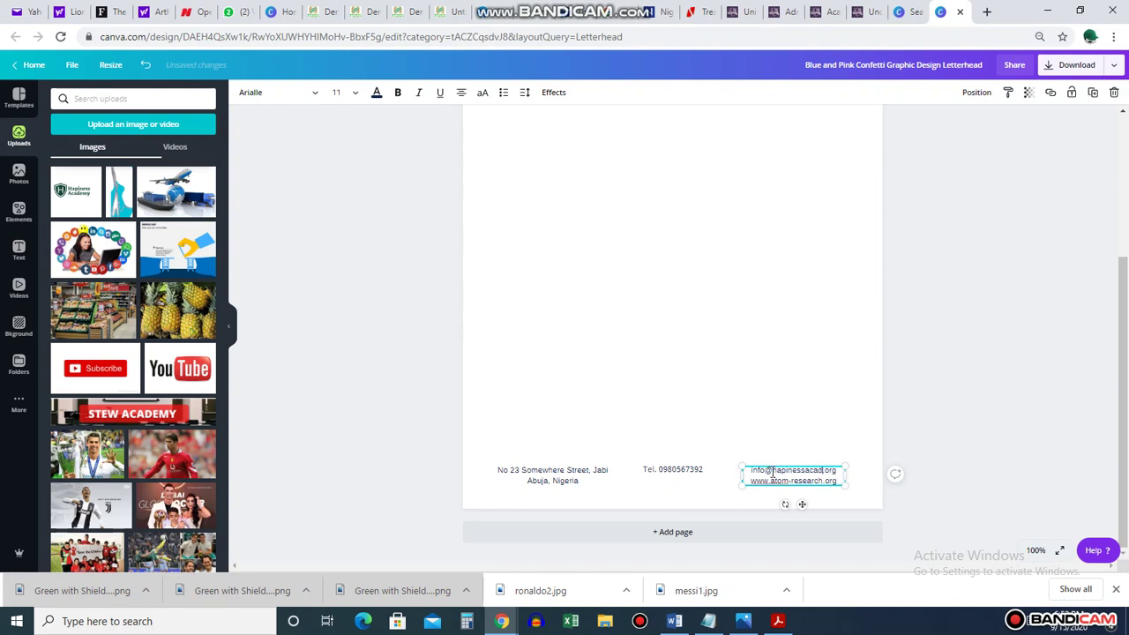
pyautogui.press('Delete')
pyautogui.press('Delete')
pyautogui.press('Delete')
pyautogui.press('Delete')
pyautogui.write('.com')
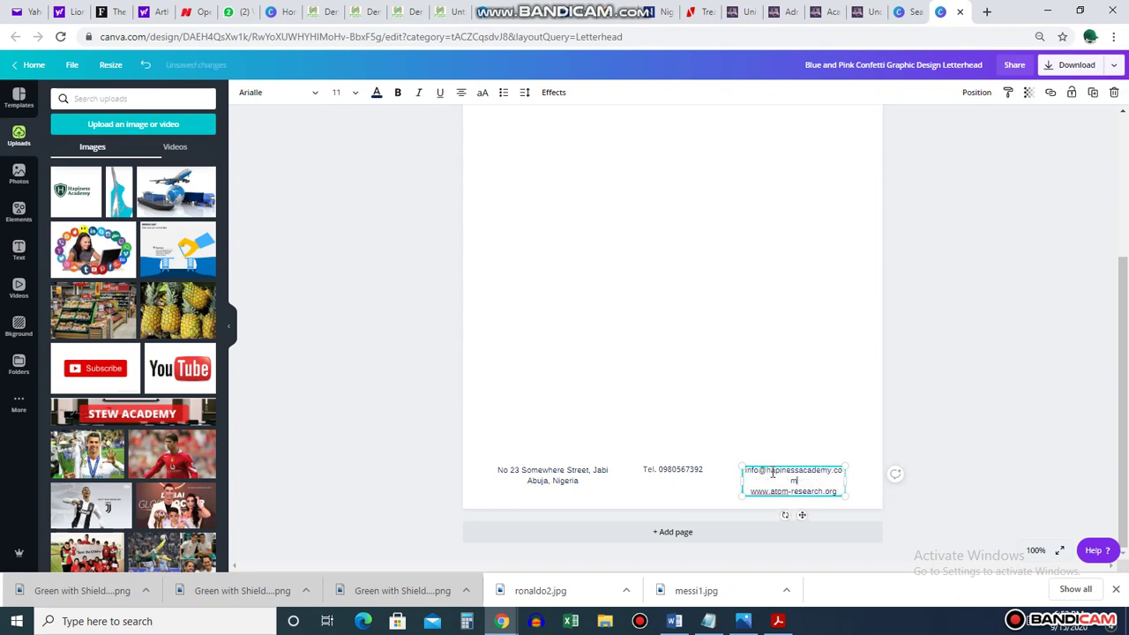
pyautogui.moveTo(845, 480); pyautogui.dragTo(781, 480)
pyautogui.click(942, 396)
# Change the web address to hapinessacademy.com
pyautogui.click(852, 483)
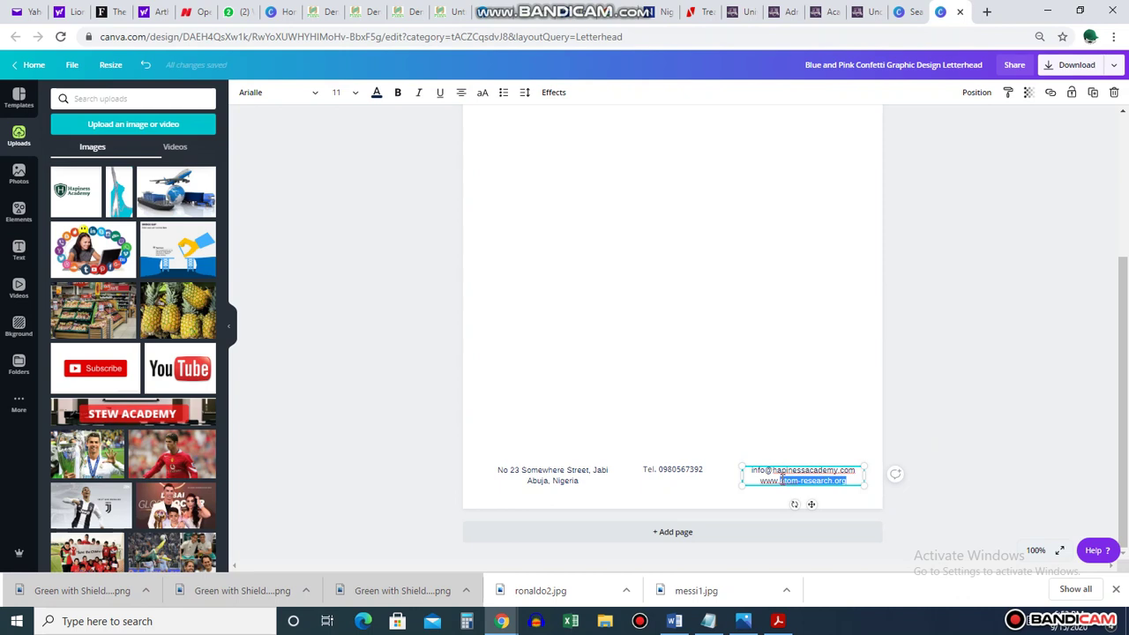
pyautogui.write('hapinessacademy')
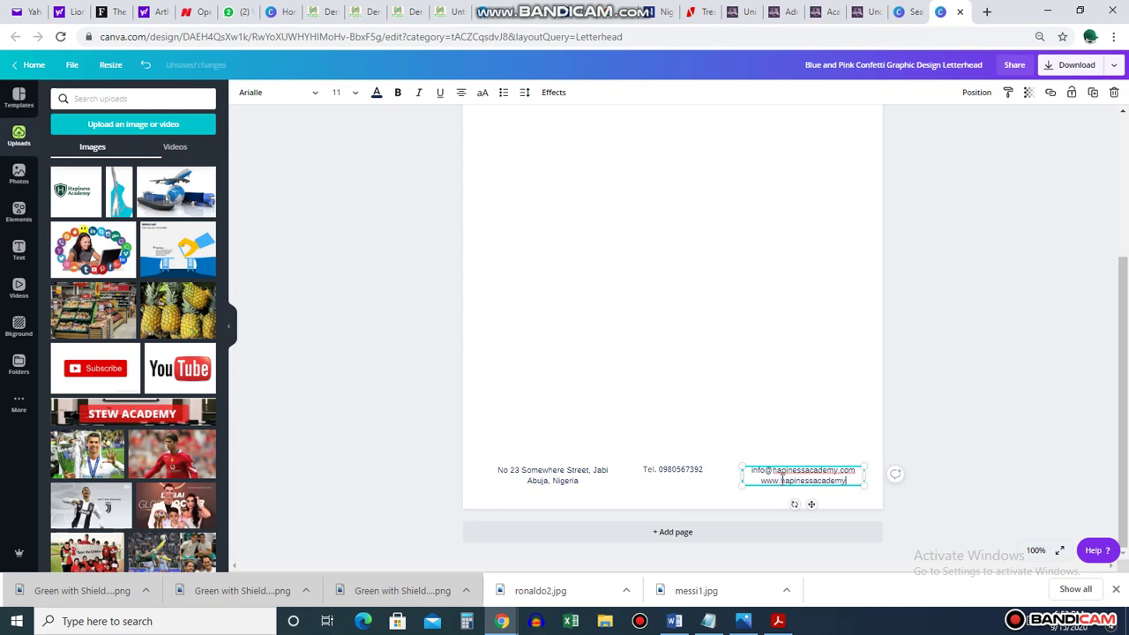
pyautogui.write('.com')
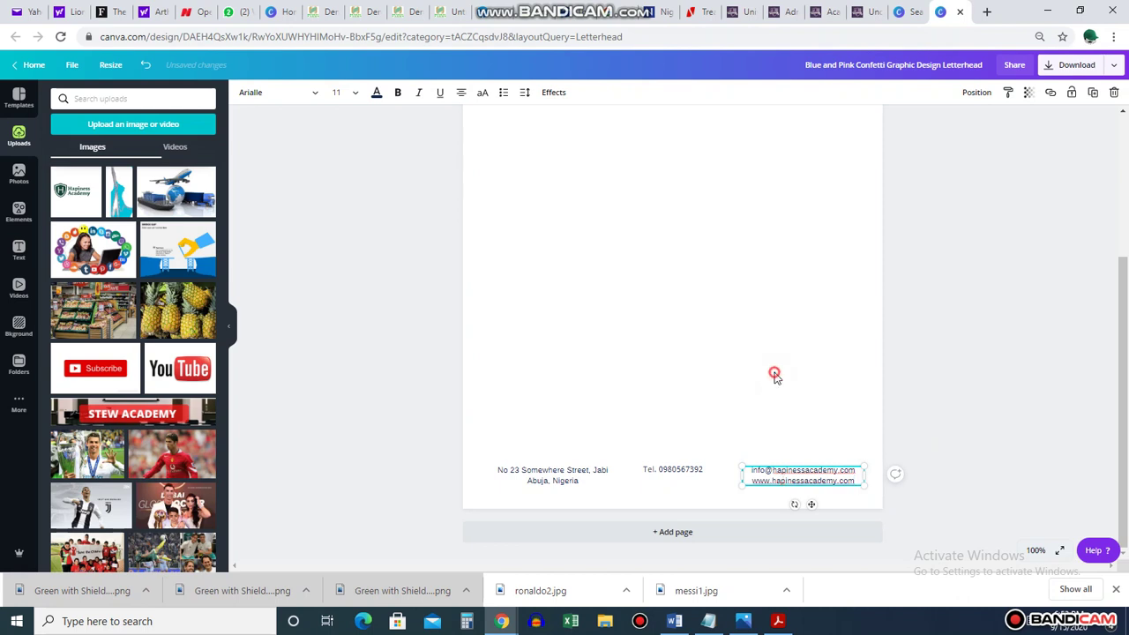
pyautogui.click(776, 373)
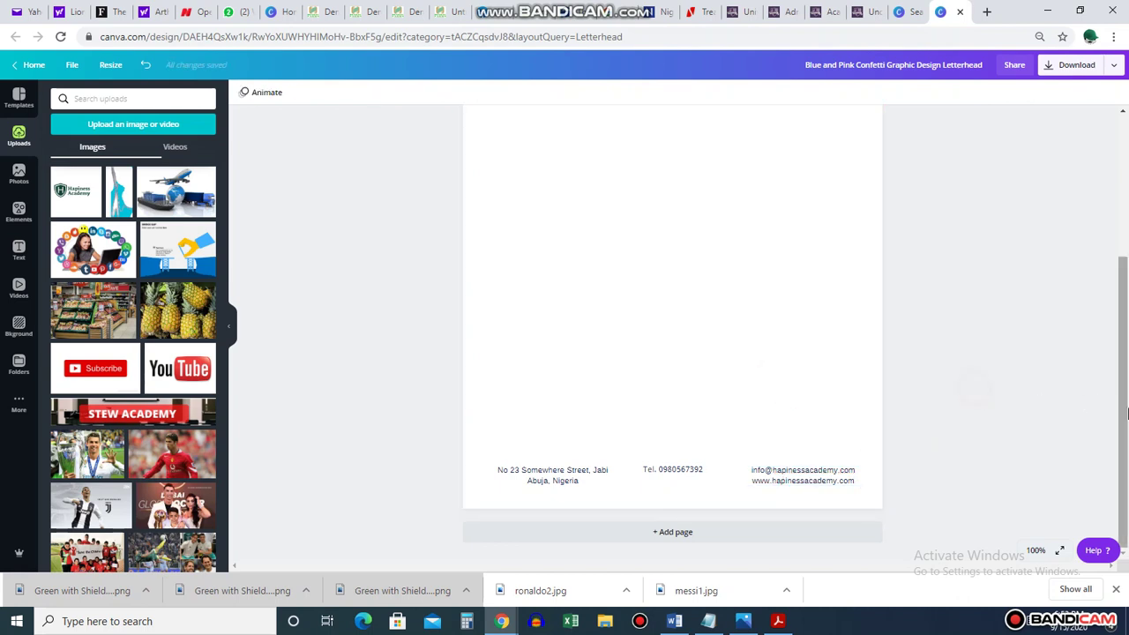
# Stack the Tel. line directly above the address text in the footer
pyautogui.scroll(3, 1125, 361)
pyautogui.scroll(-3, 1126, 397)
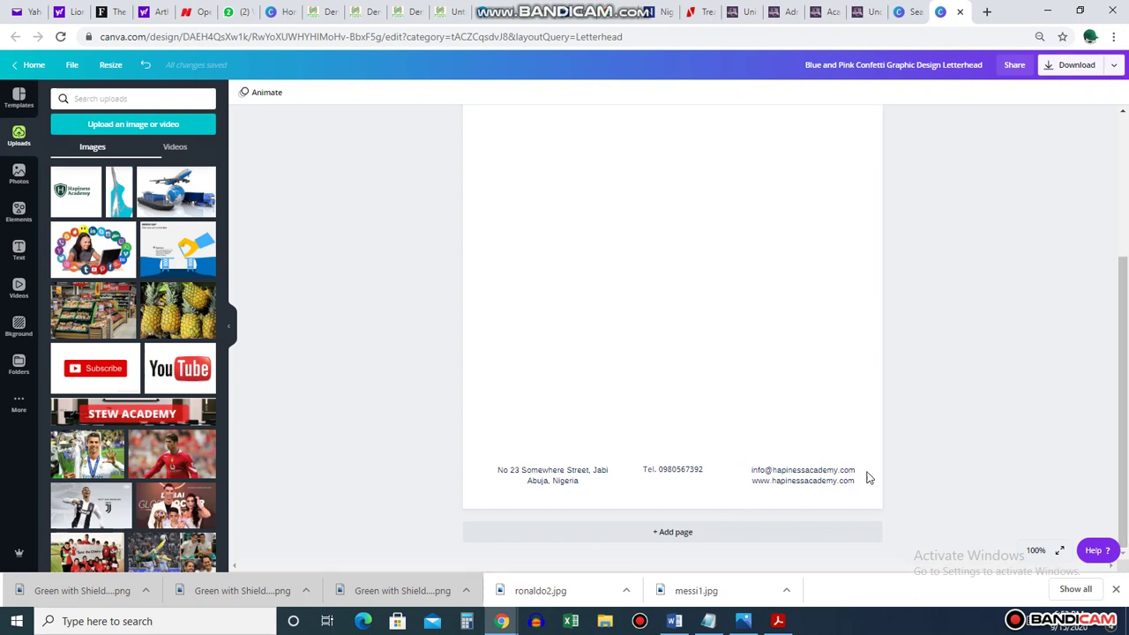
pyautogui.click(663, 468)
pyautogui.moveTo(697, 459); pyautogui.dragTo(800, 431)
pyautogui.moveTo(552, 472); pyautogui.dragTo(805, 428)
pyautogui.click(1015, 408)
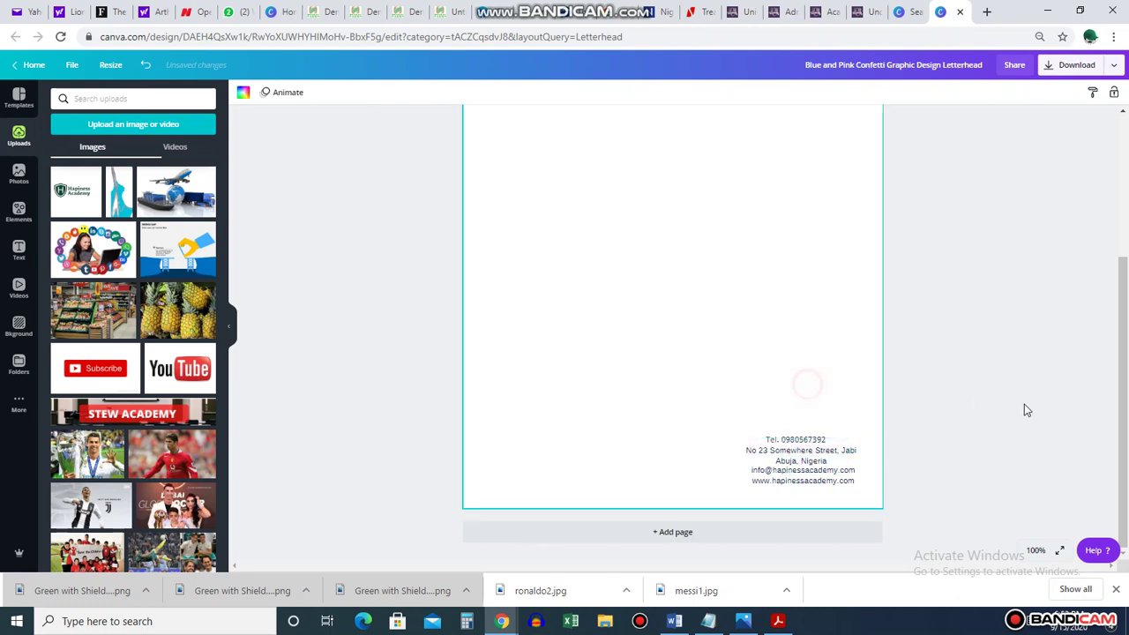
# Move the contact block to the bottom-left, drag the email/website text off the page, and lower the address
pyautogui.moveTo(694, 414); pyautogui.dragTo(880, 513)
pyautogui.moveTo(802, 491); pyautogui.dragTo(526, 476)
pyautogui.click(1023, 339)
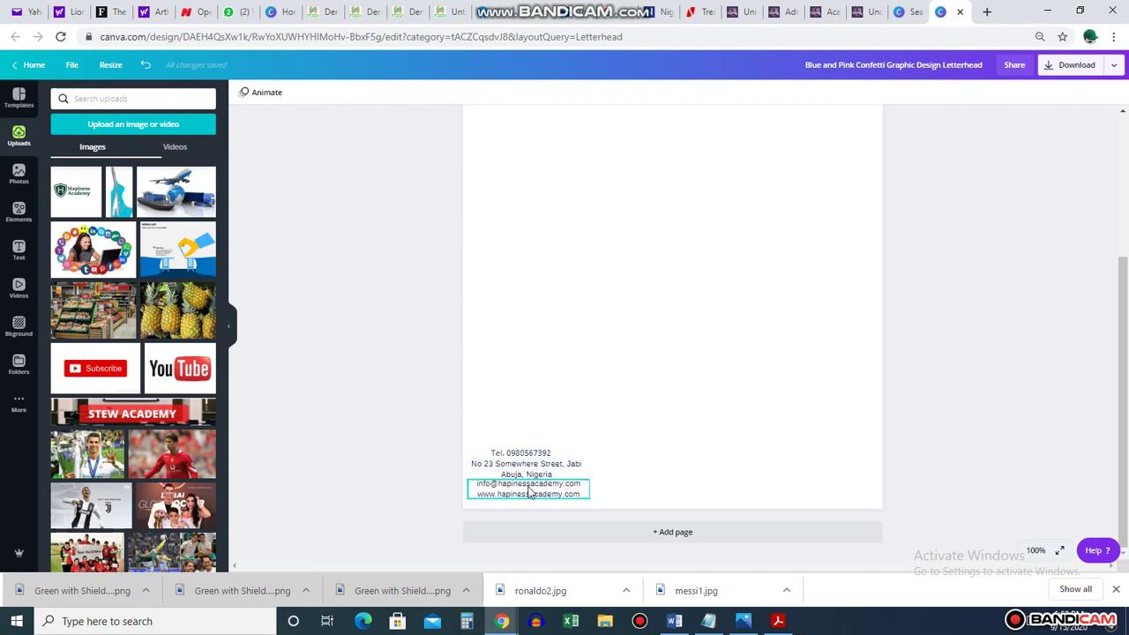
pyautogui.moveTo(529, 492); pyautogui.dragTo(1029, 365)
pyautogui.moveTo(520, 474); pyautogui.dragTo(540, 492)
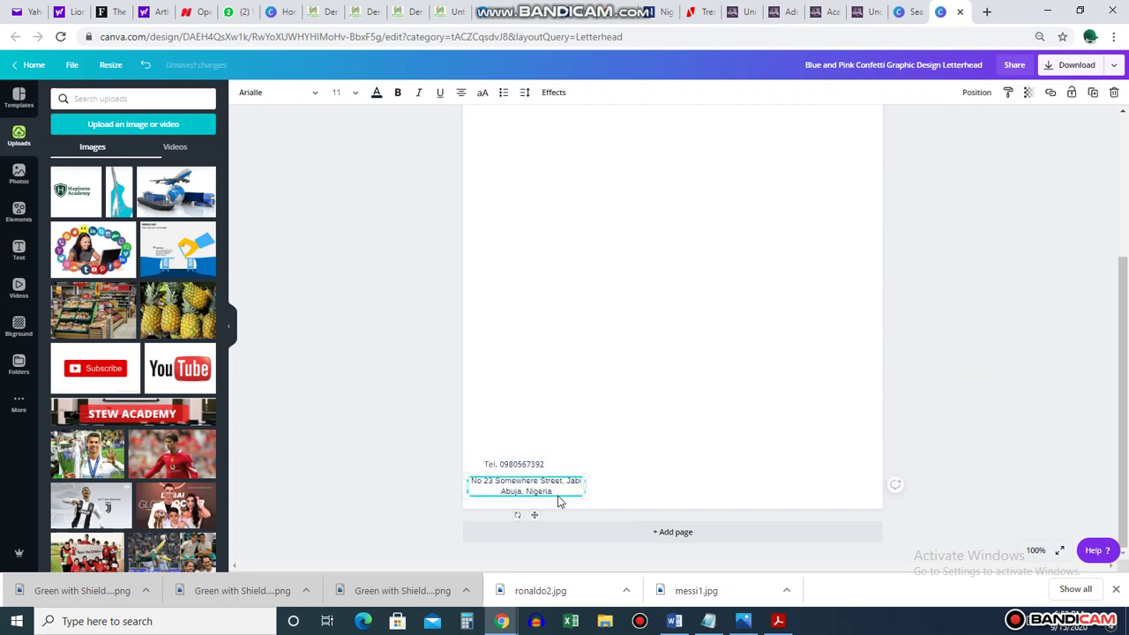
# Add the email line under Nigeria and widen the address box to fit
pyautogui.click(559, 490)
pyautogui.press('Return')
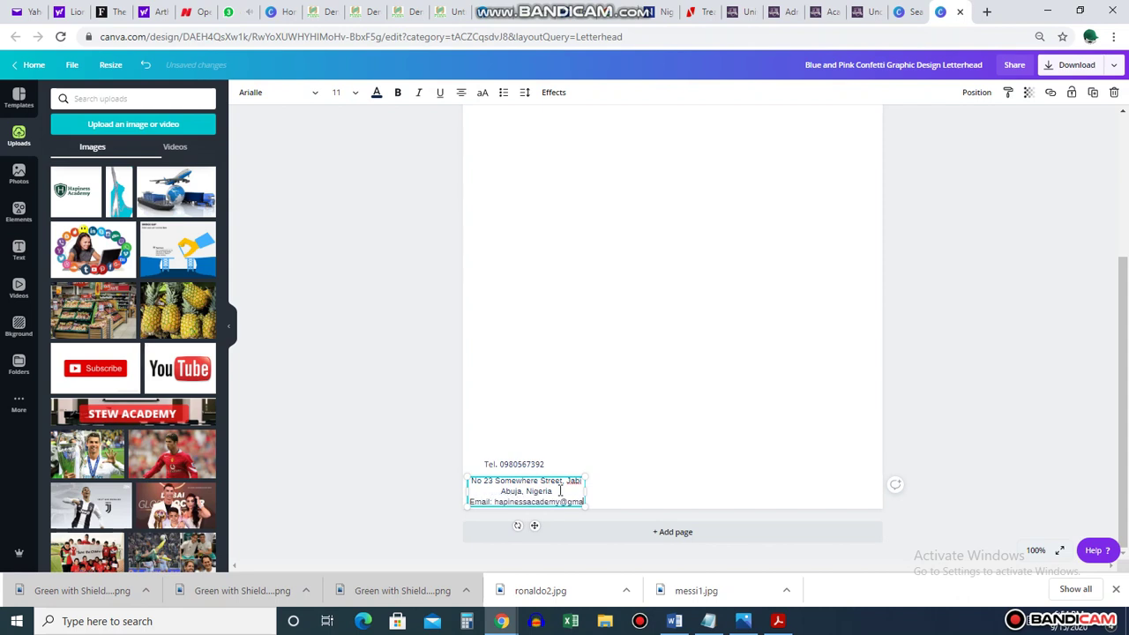
pyautogui.write('ail.com')
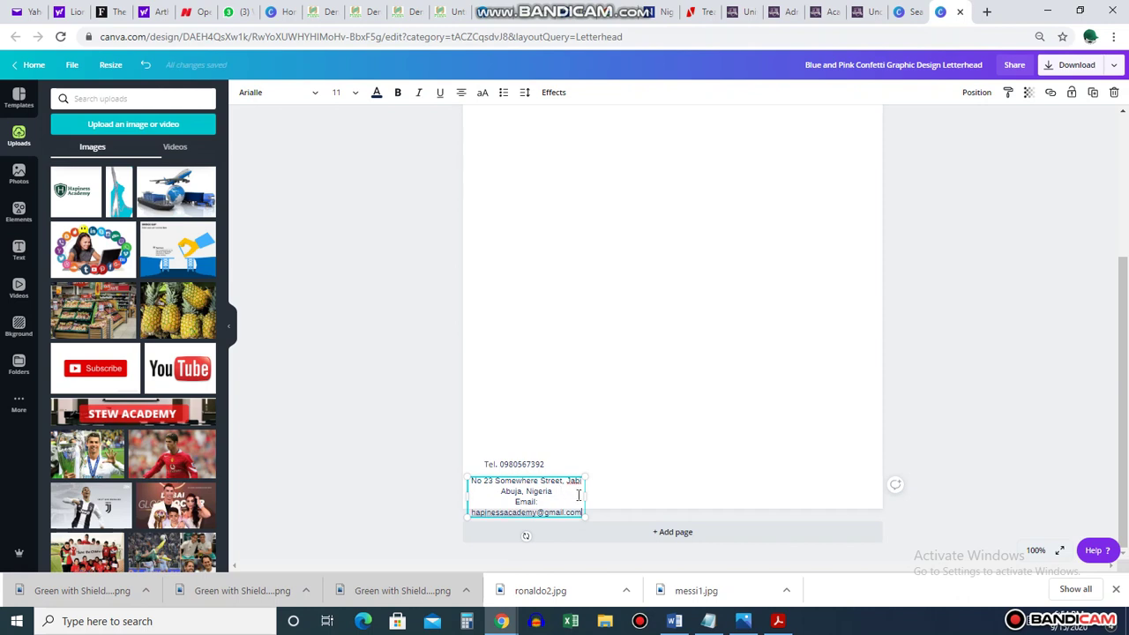
pyautogui.moveTo(588, 494); pyautogui.dragTo(622, 493)
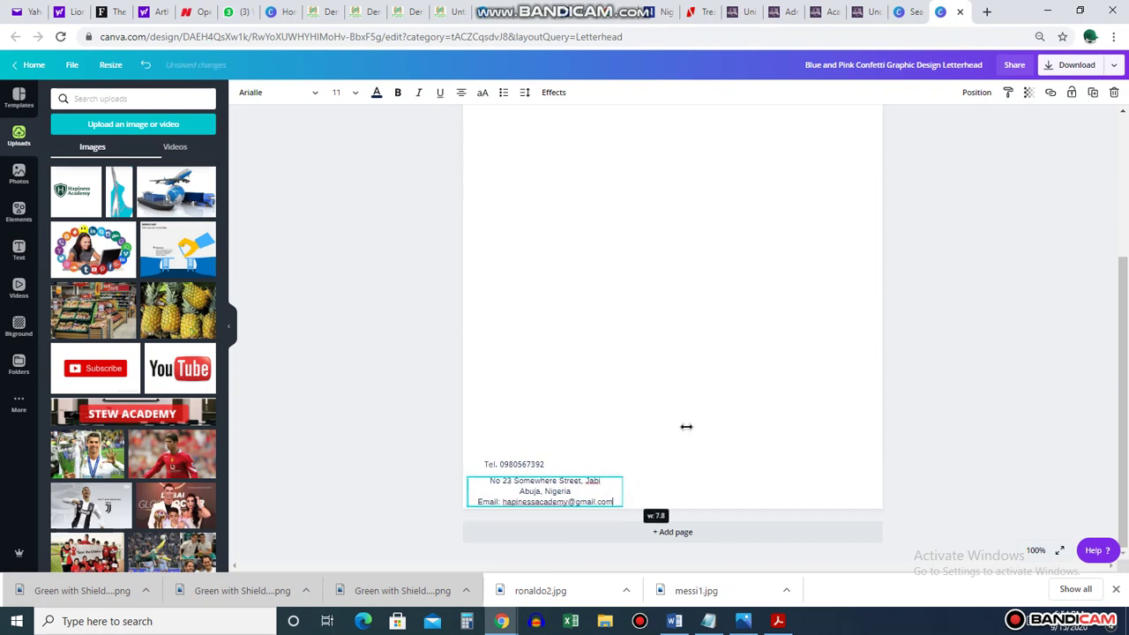
pyautogui.click(688, 430)
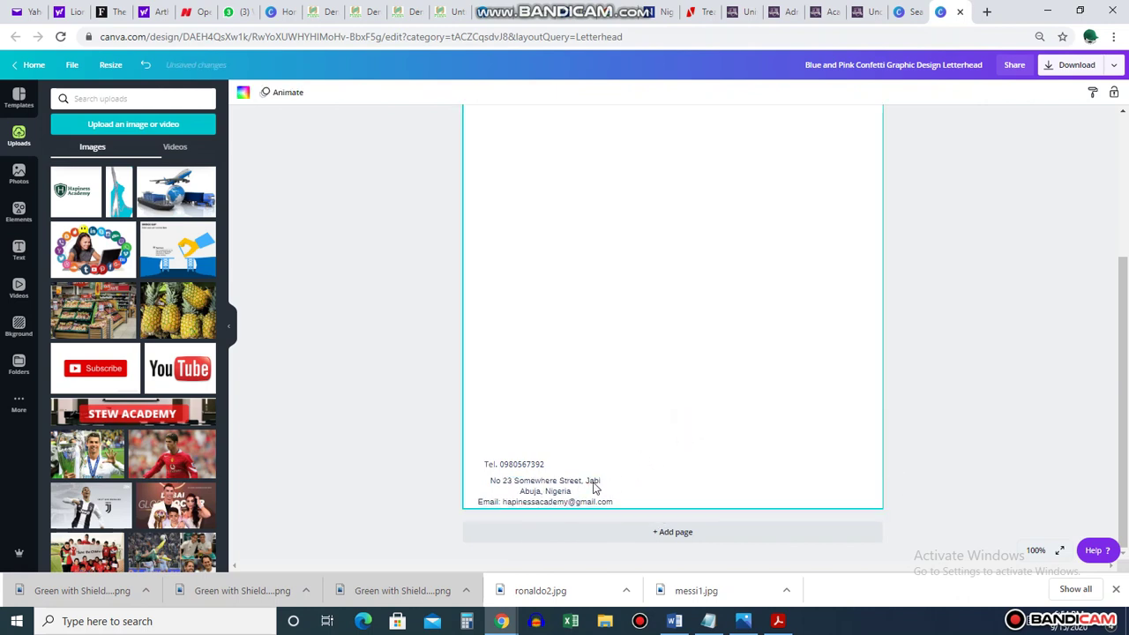
pyautogui.click(490, 482)
pyautogui.click(500, 499)
# Prefix the address with 'Address:', rewrap 'Jabi Abuja, Nigeria' as line two, and move the block and Tel. line bottom-right
pyautogui.click(497, 494)
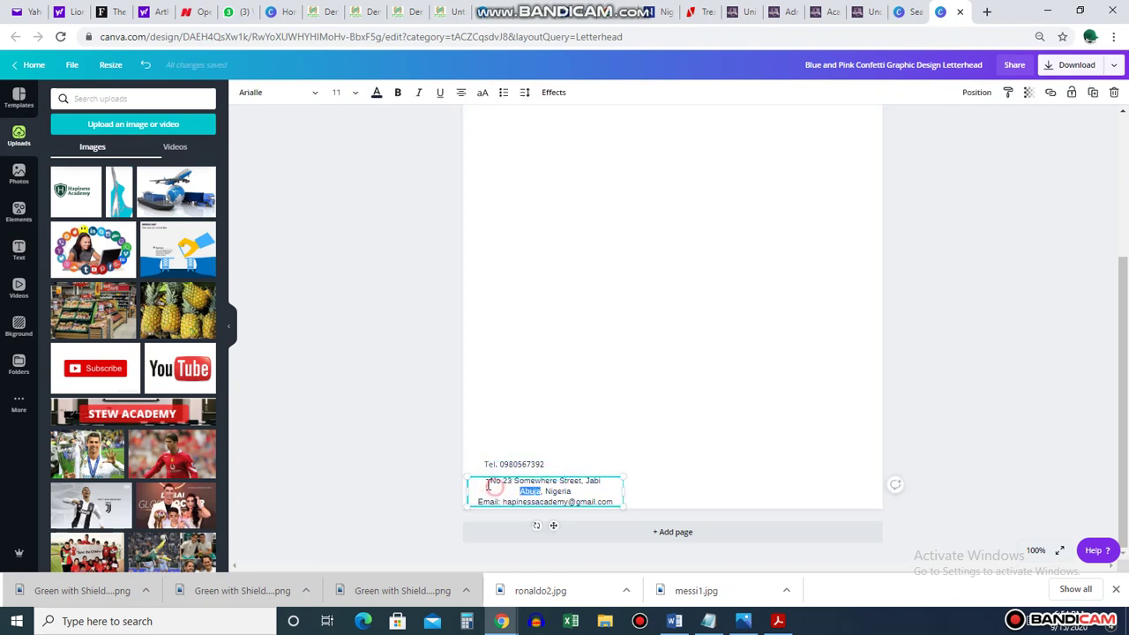
pyautogui.write('Address:')
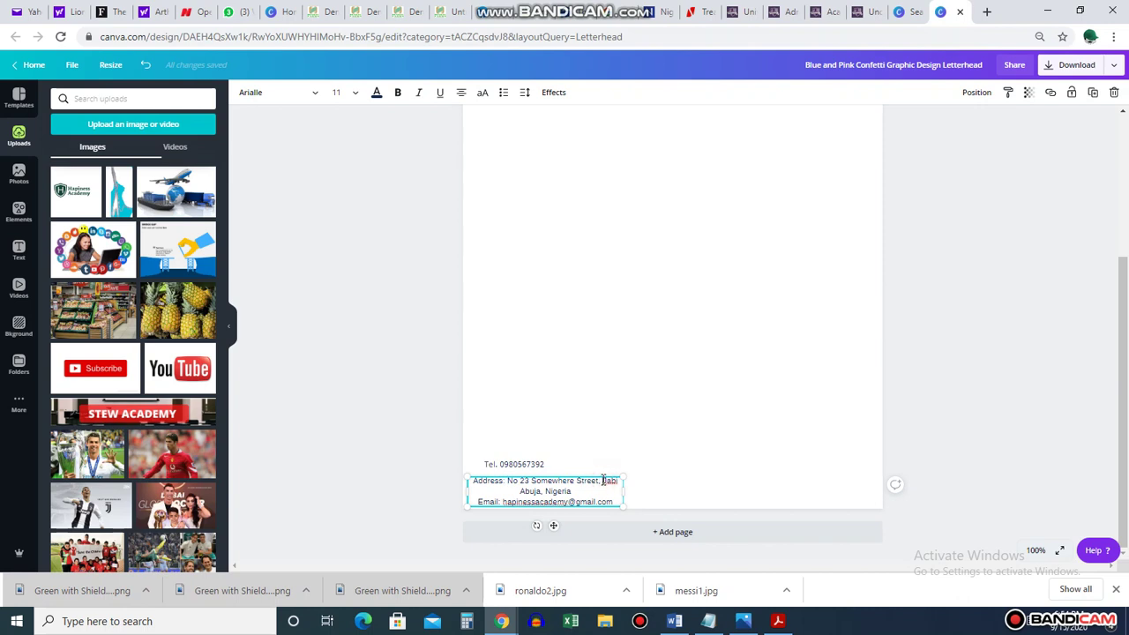
pyautogui.click(603, 480)
pyautogui.press('Return')
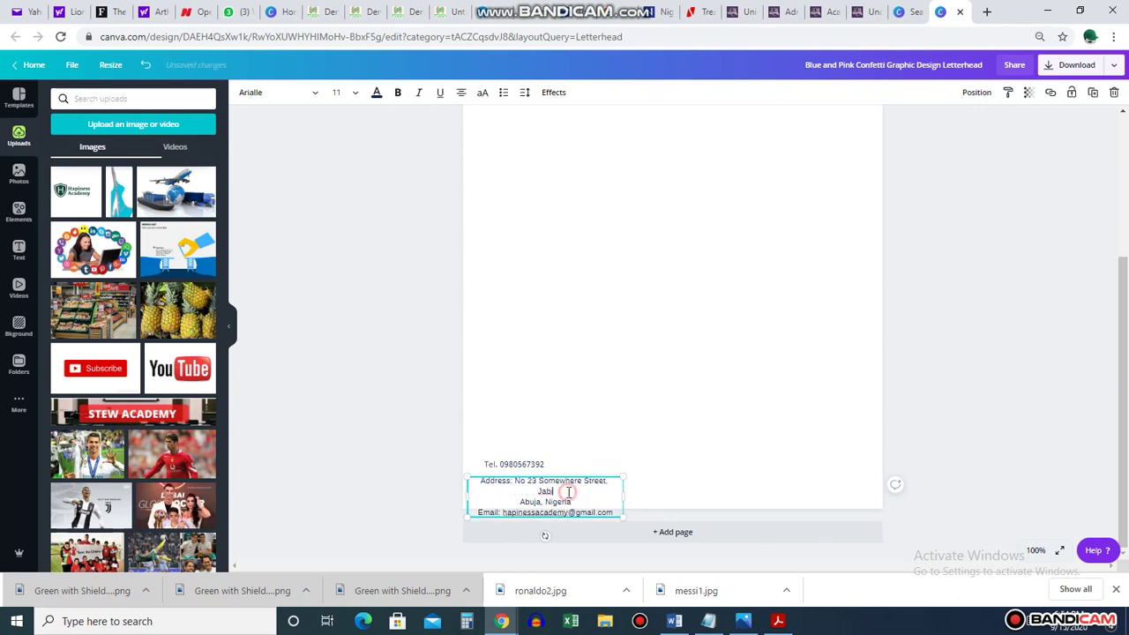
pyautogui.press('Delete')
pyautogui.click(709, 391)
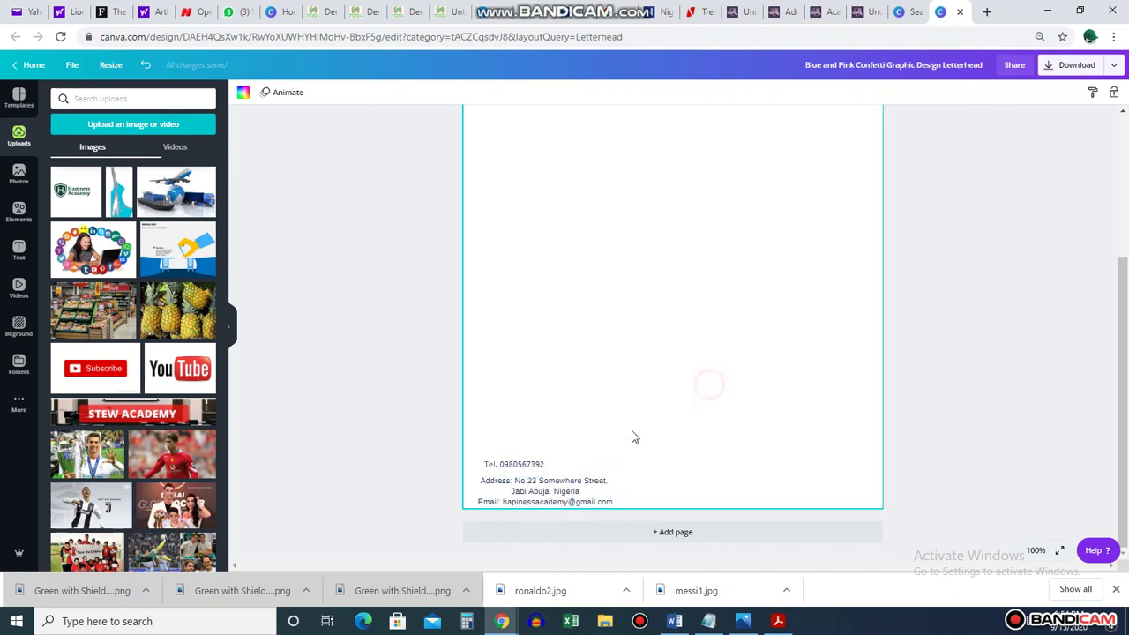
pyautogui.moveTo(547, 494); pyautogui.dragTo(801, 479)
pyautogui.moveTo(518, 464); pyautogui.dragTo(813, 460)
# Make the address and email text bold
pyautogui.click(807, 490)
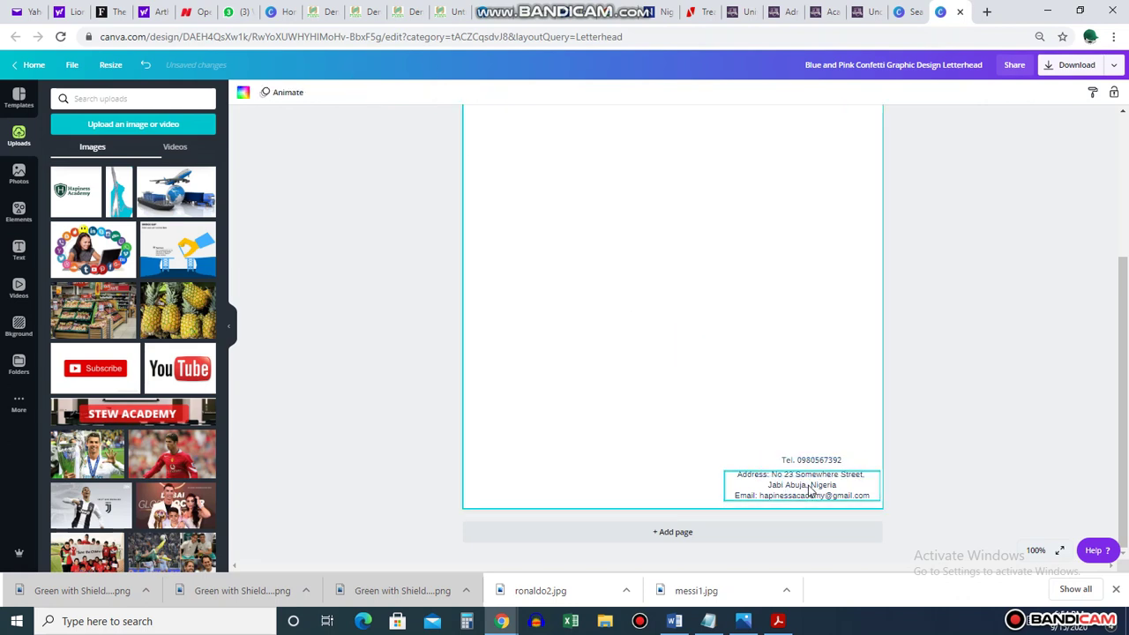
pyautogui.click(398, 93)
pyautogui.click(713, 335)
# Set the Tel. line in Eczar SemiBold, nudge it left to align, and select both contact boxes
pyautogui.click(808, 460)
pyautogui.click(577, 217)
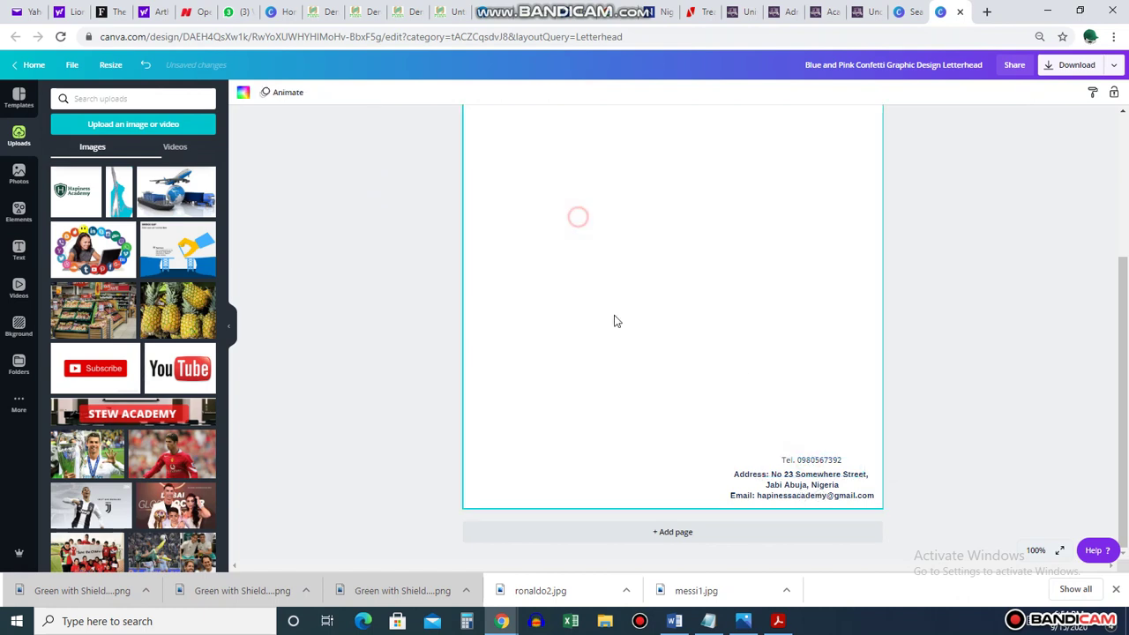
pyautogui.click(812, 461)
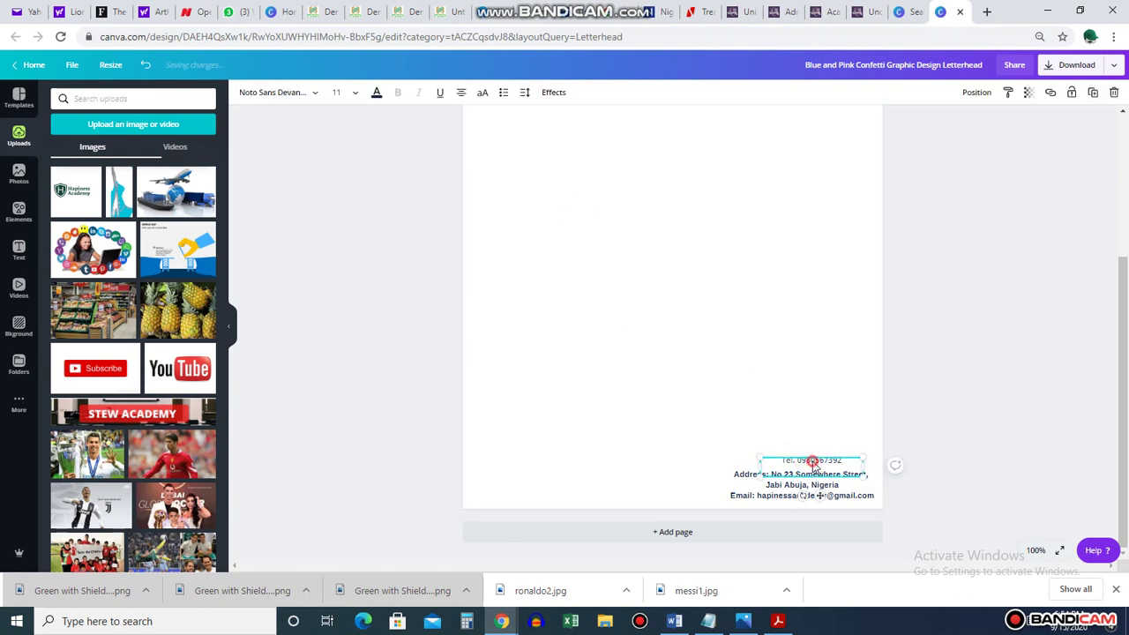
pyautogui.click(298, 97)
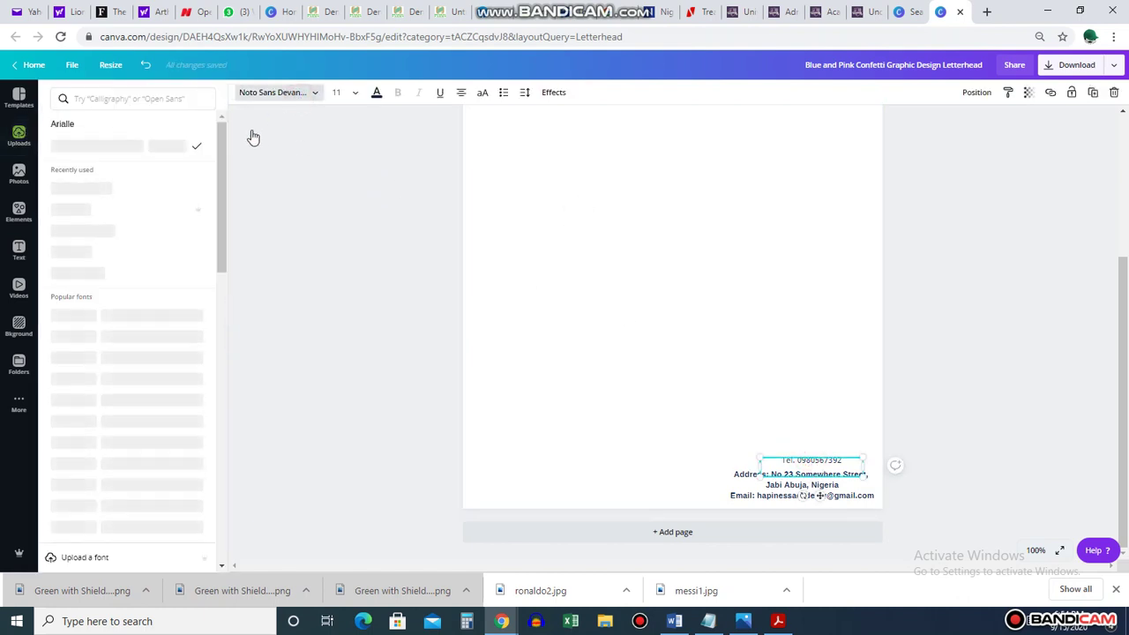
pyautogui.click(151, 256)
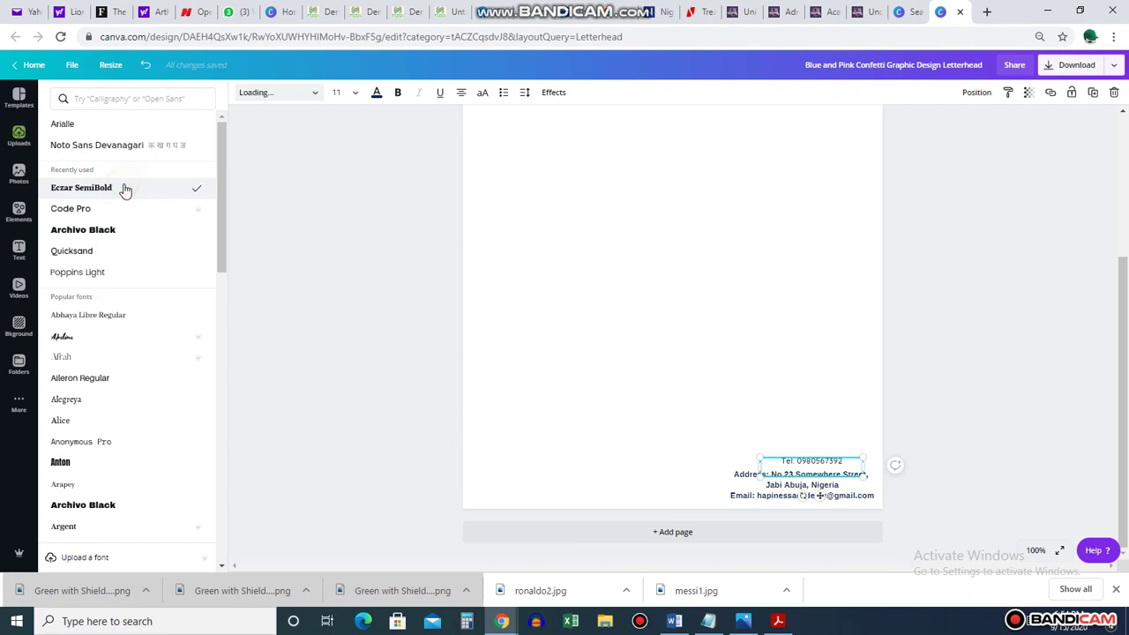
pyautogui.click(641, 320)
pyautogui.moveTo(825, 461); pyautogui.dragTo(820, 462)
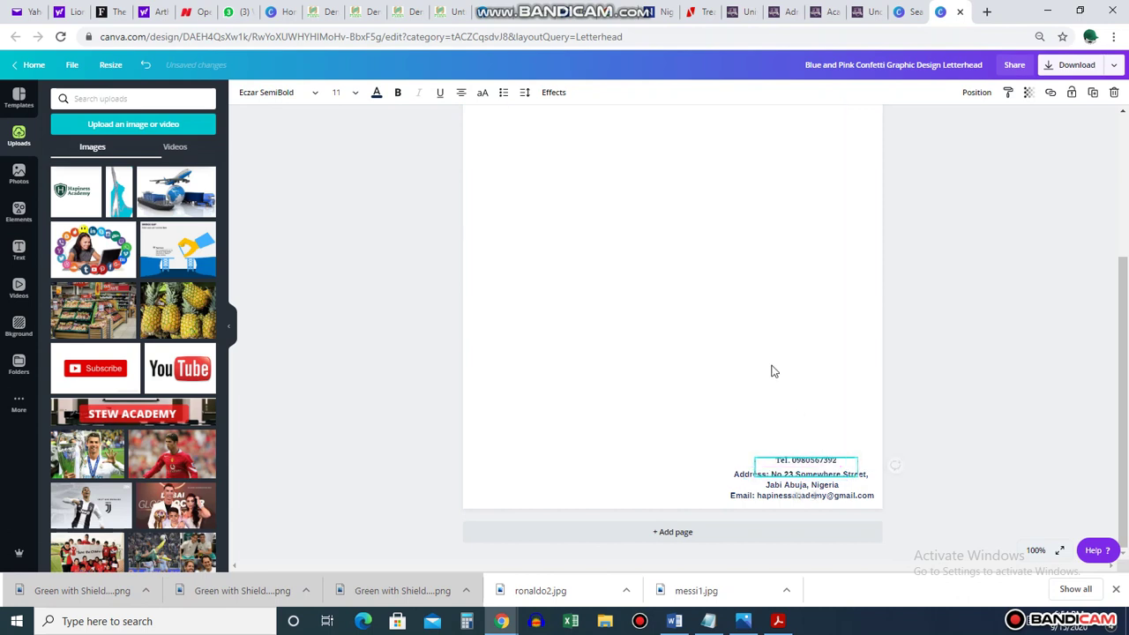
pyautogui.click(770, 368)
pyautogui.moveTo(697, 390); pyautogui.dragTo(930, 548)
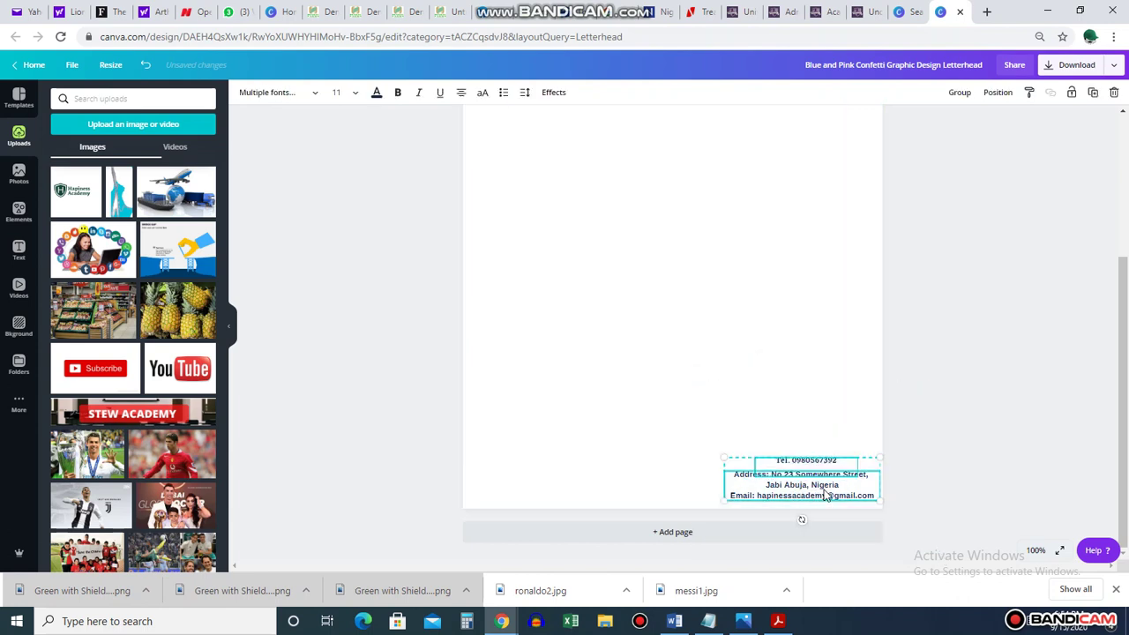
# Raise the contact block slightly, move the address closer to the Tel. line, and open Elements
pyautogui.moveTo(826, 477); pyautogui.dragTo(826, 465)
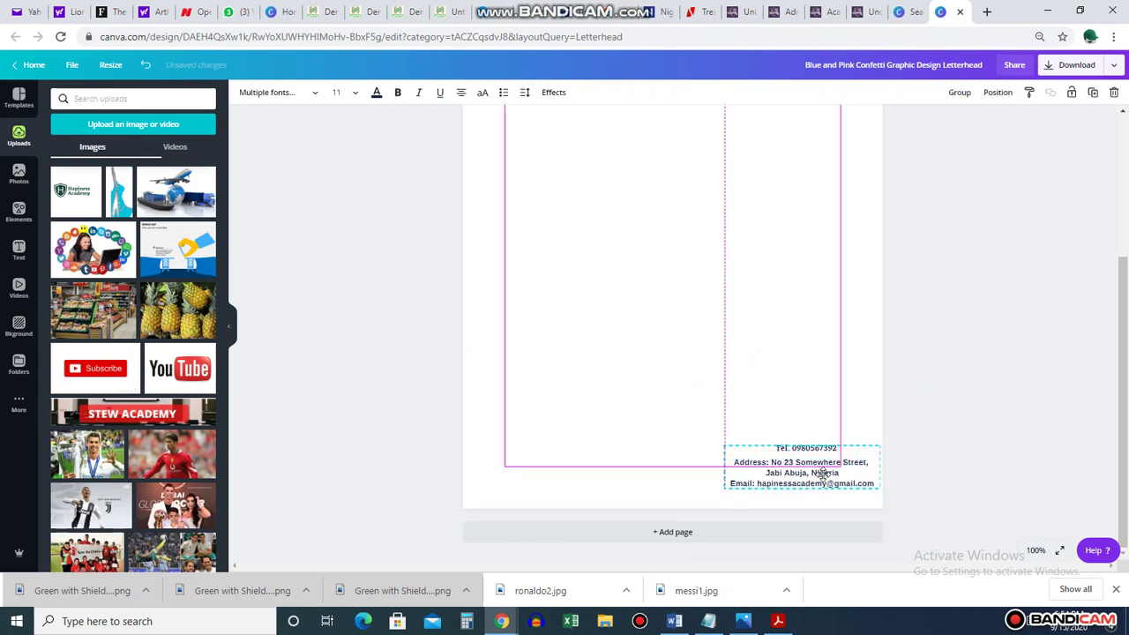
pyautogui.click(980, 412)
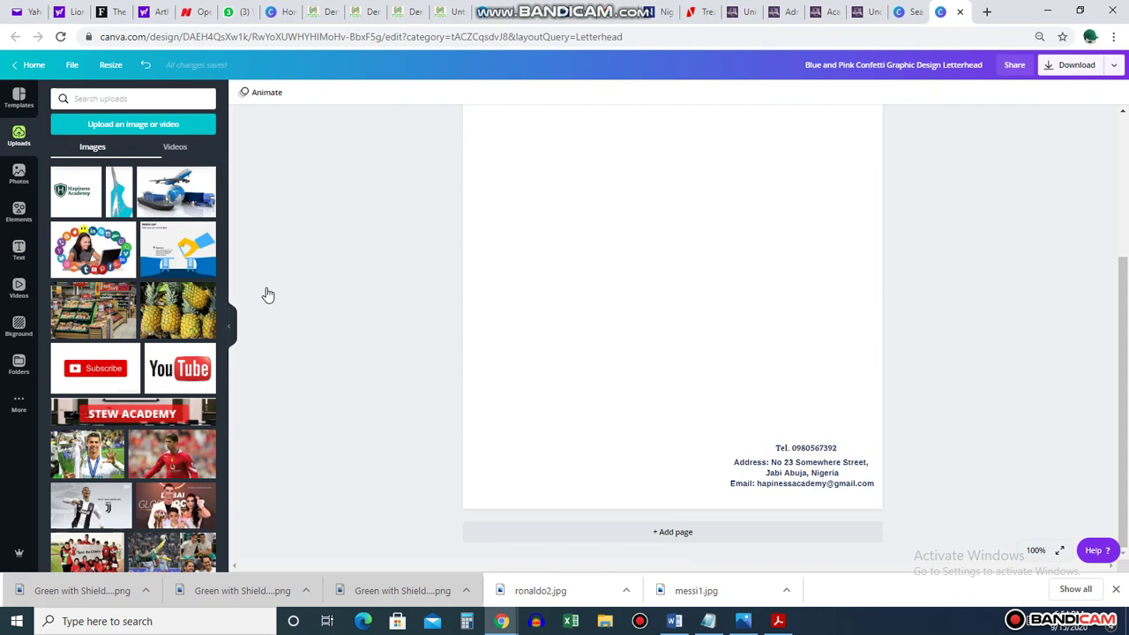
pyautogui.moveTo(796, 462); pyautogui.dragTo(817, 438)
pyautogui.click(817, 444)
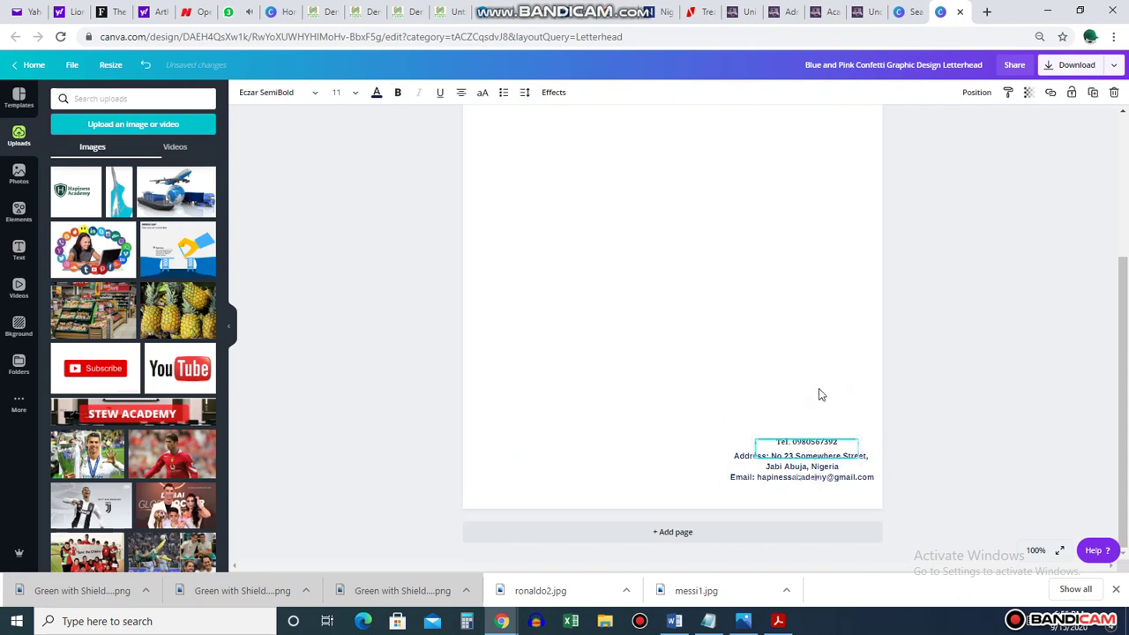
pyautogui.click(818, 394)
pyautogui.click(19, 212)
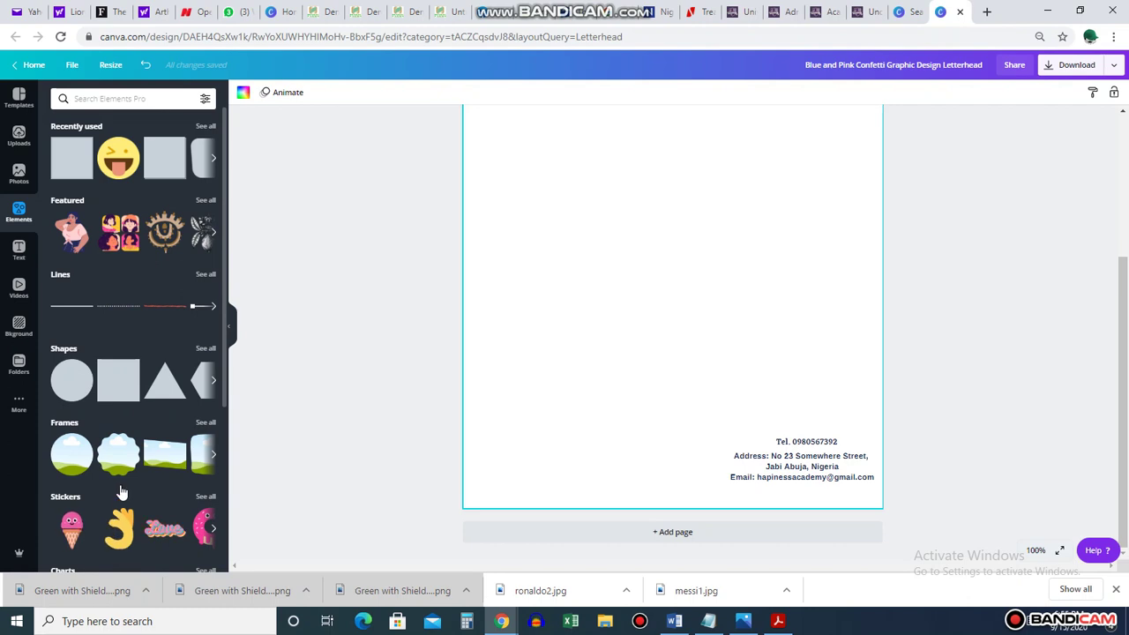
# Show all shapes via 'See all' next to Shapes in the Elements panel
pyautogui.click(208, 349)
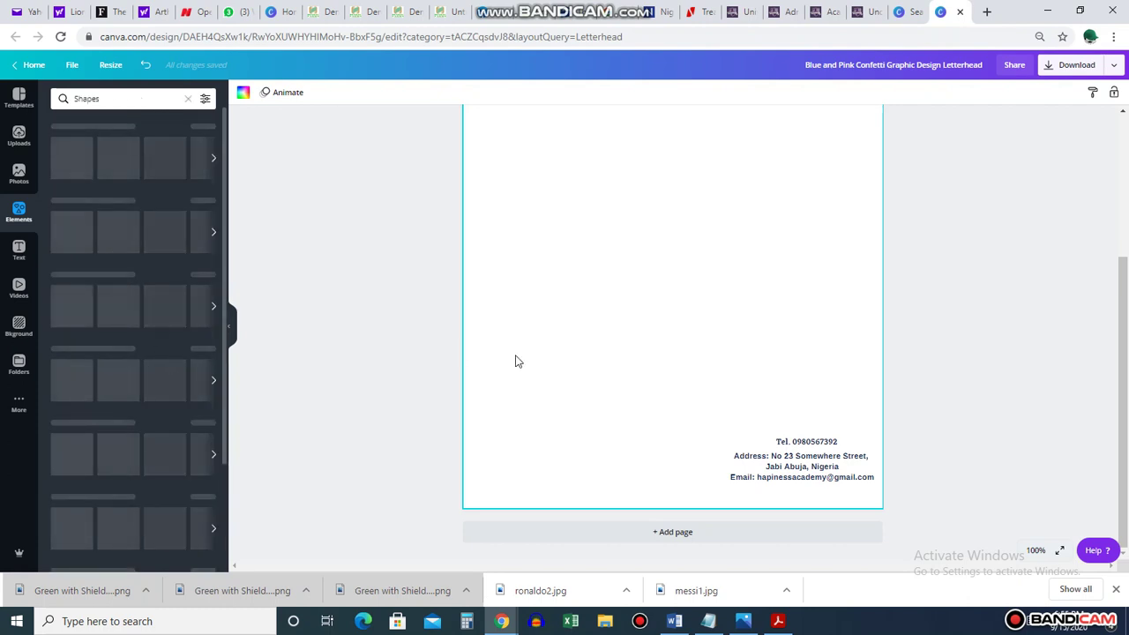
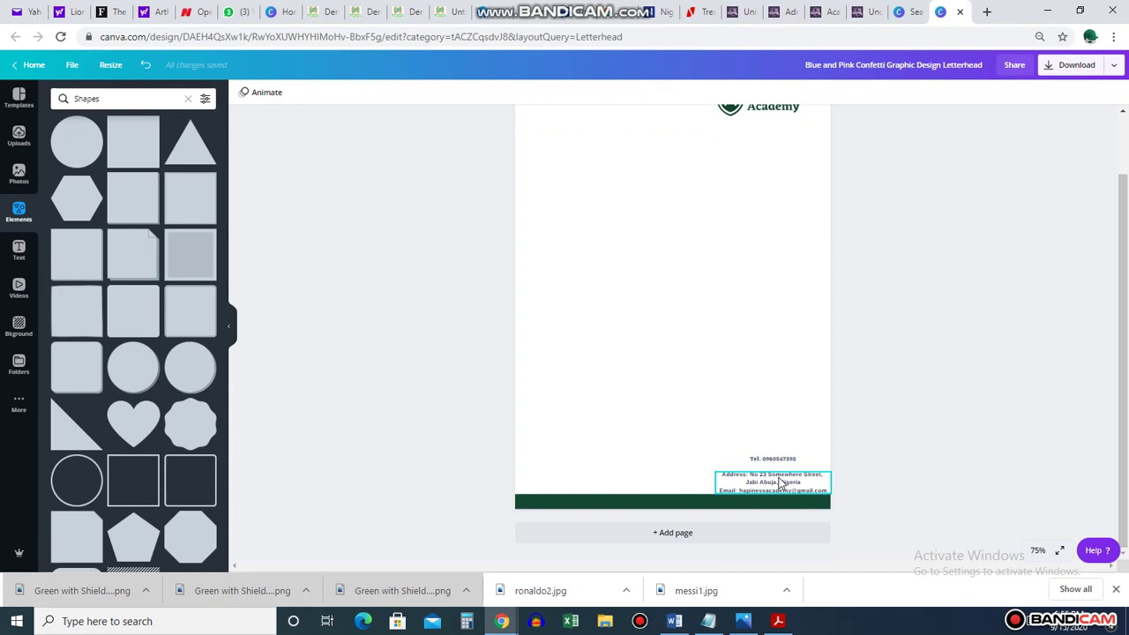
# Move the telephone number onto the left of the green footer bar and make it white
pyautogui.click(779, 481)
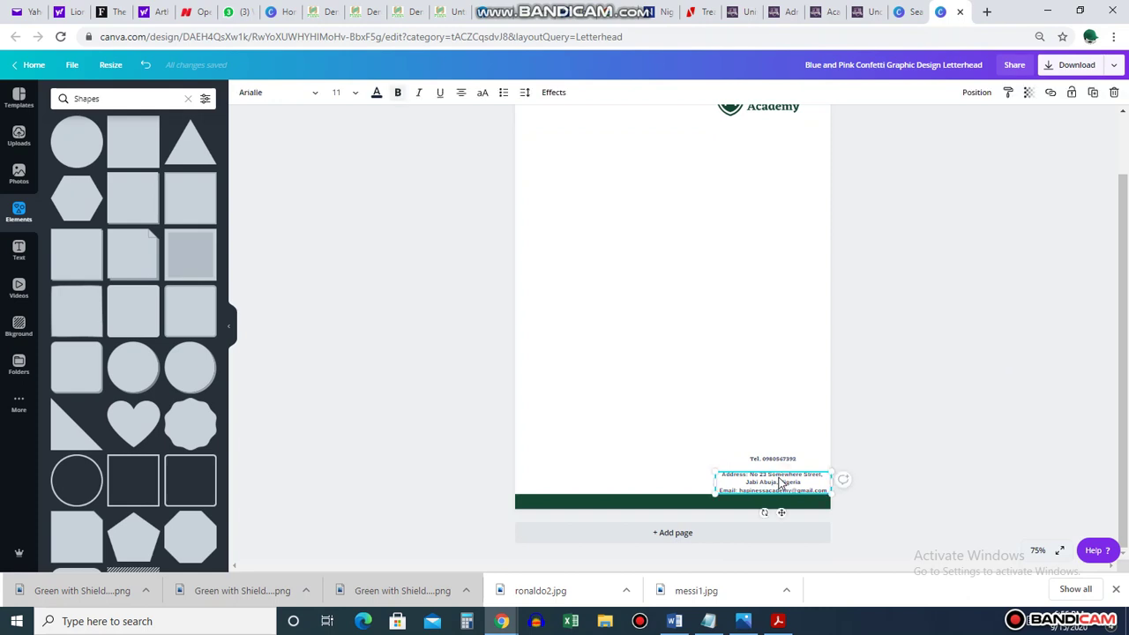
pyautogui.click(775, 458)
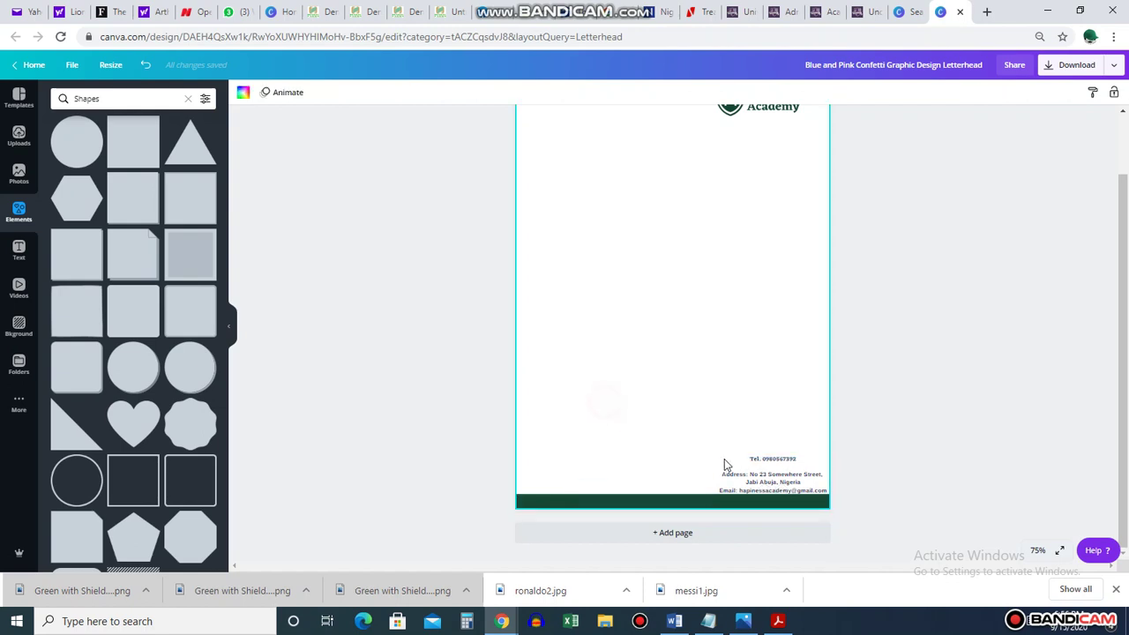
pyautogui.moveTo(774, 464); pyautogui.dragTo(569, 504)
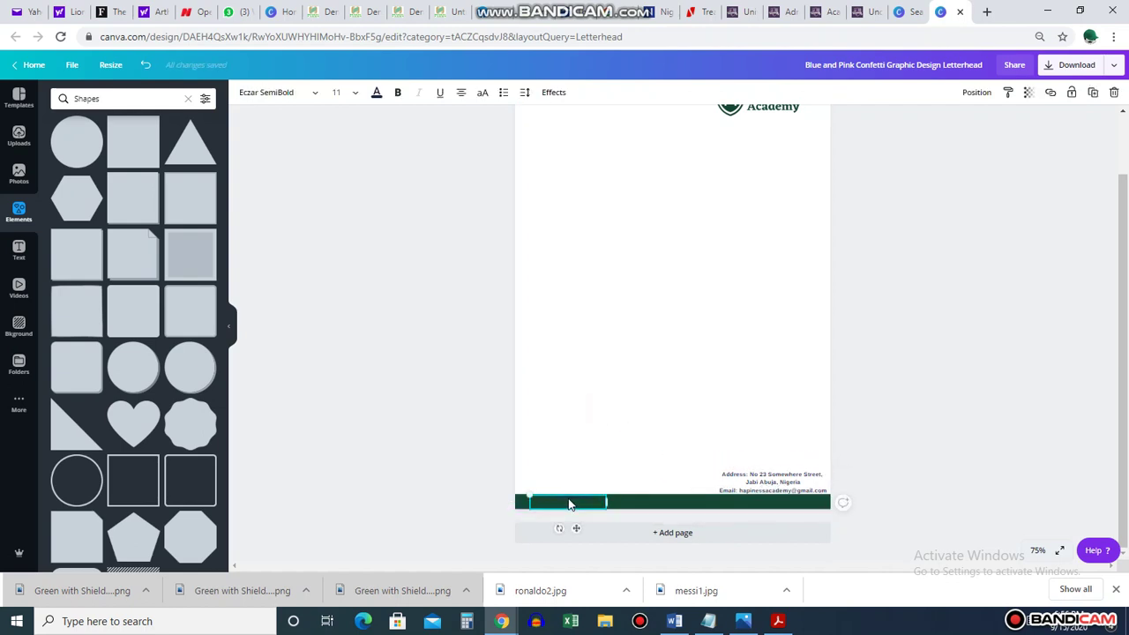
pyautogui.click(376, 91)
pyautogui.click(119, 200)
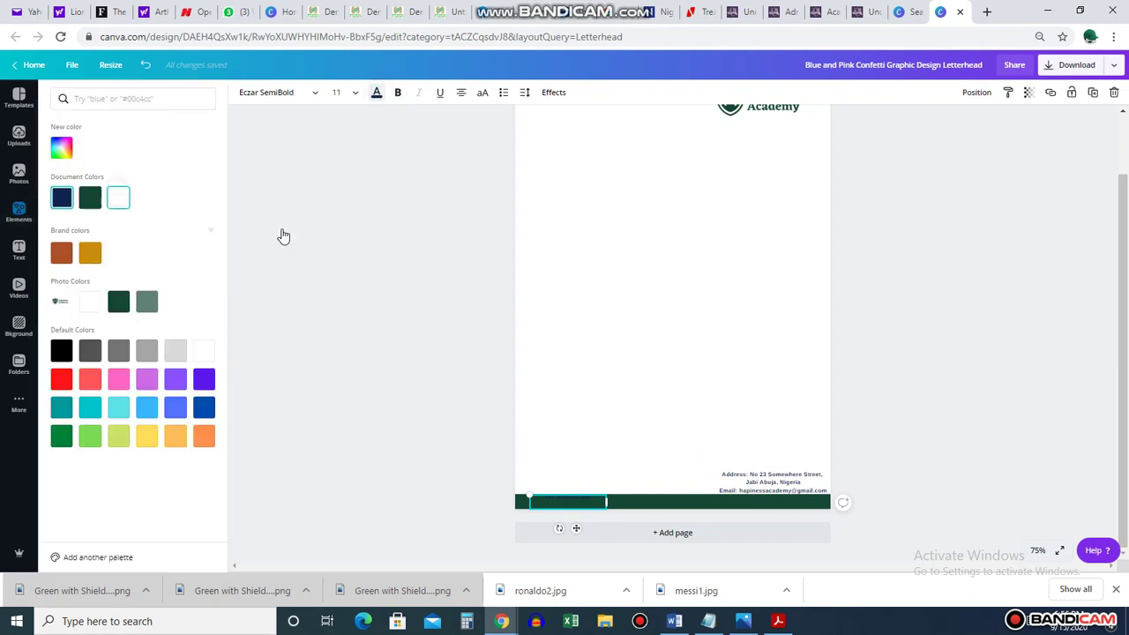
pyautogui.click(650, 335)
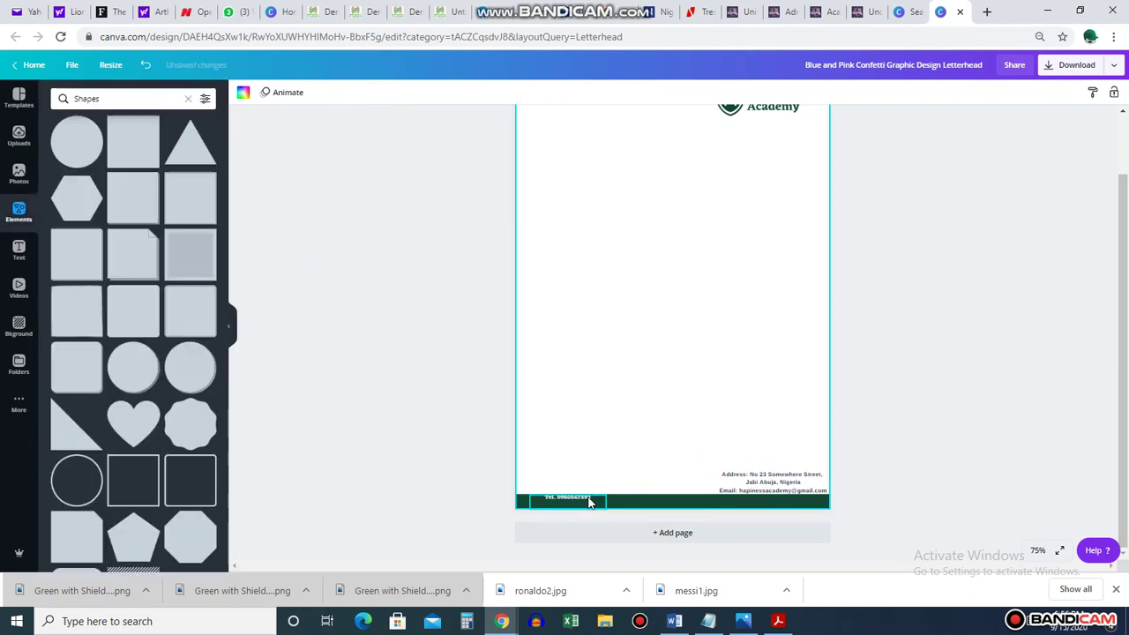
# Nudge the telephone line into alignment in the bar and raise the address text slightly
pyautogui.moveTo(589, 499); pyautogui.dragTo(583, 504)
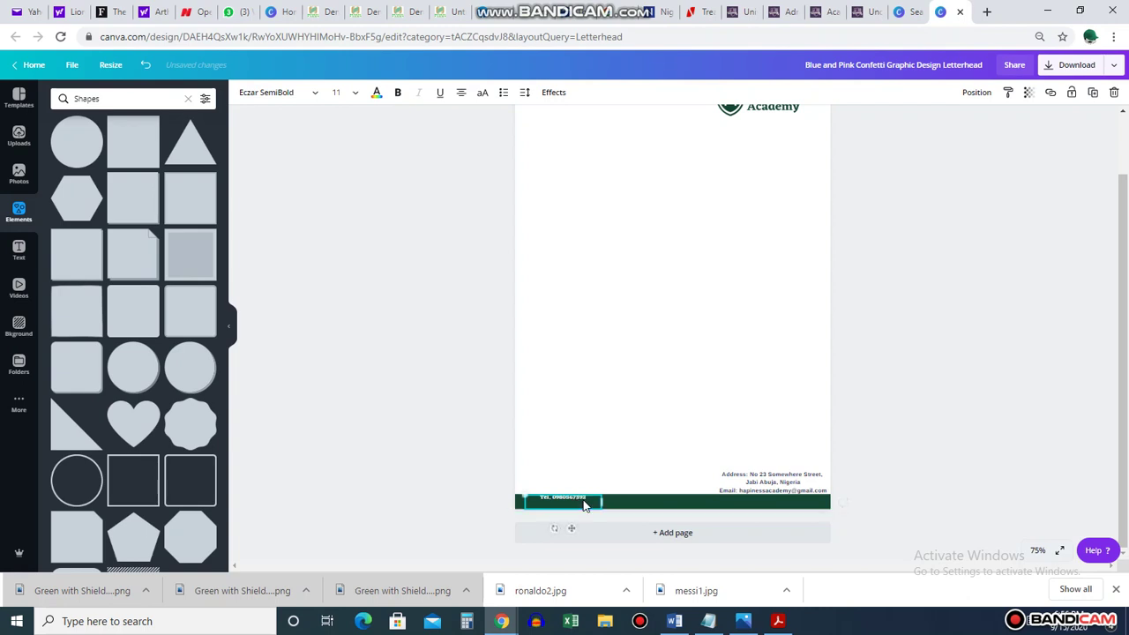
pyautogui.click(594, 437)
pyautogui.moveTo(792, 480); pyautogui.dragTo(784, 476)
# Drag the green footer bar's top edge up to make it taller
pyautogui.click(866, 458)
pyautogui.click(670, 501)
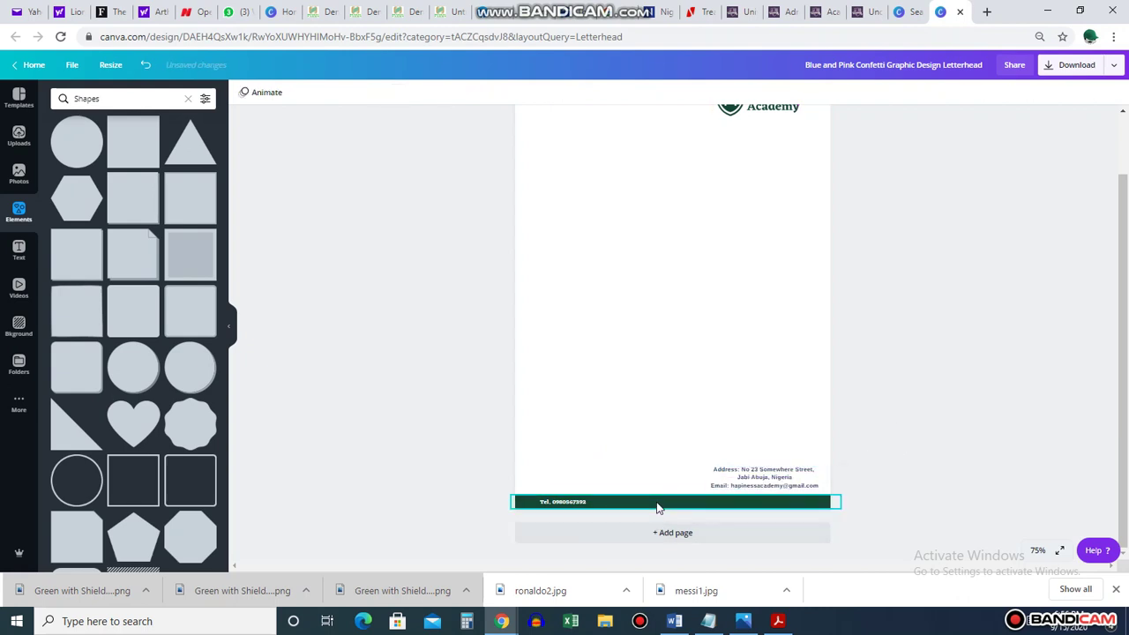
pyautogui.moveTo(679, 493); pyautogui.dragTo(675, 482)
# Move the address and email block down into the bar's right side in white text
pyautogui.click(896, 406)
pyautogui.click(782, 470)
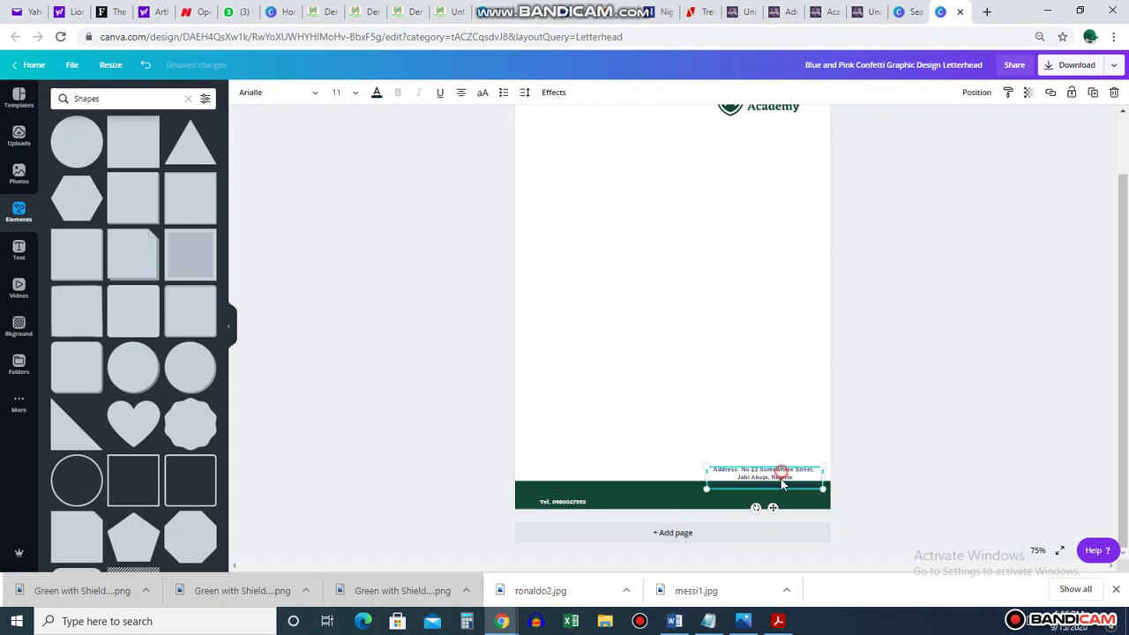
pyautogui.moveTo(782, 470); pyautogui.dragTo(782, 491)
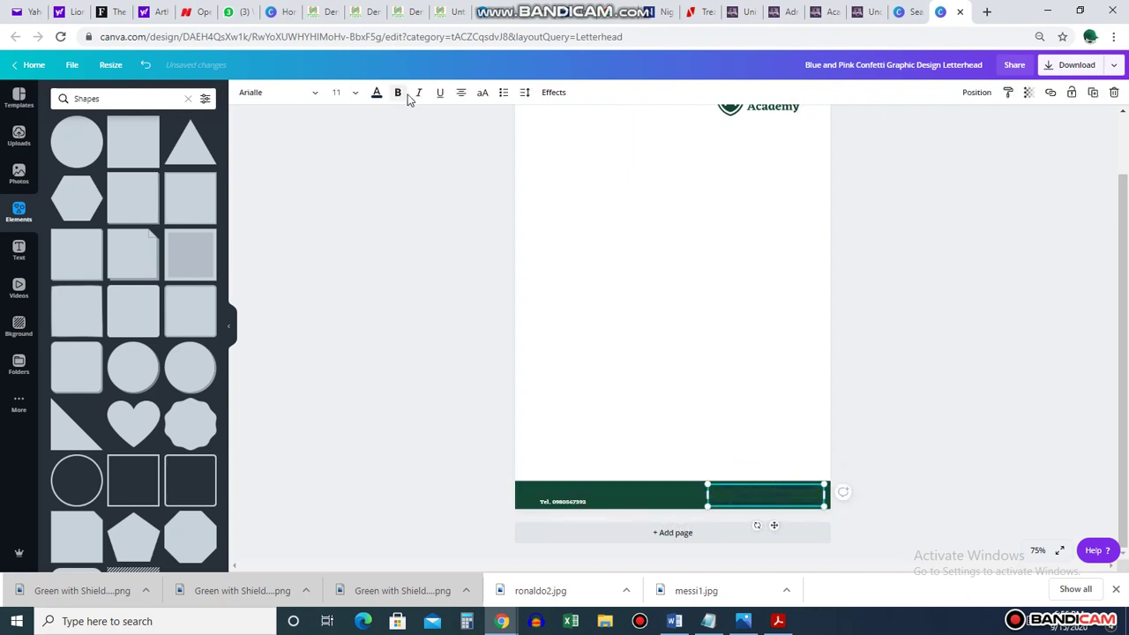
pyautogui.click(377, 94)
pyautogui.click(202, 351)
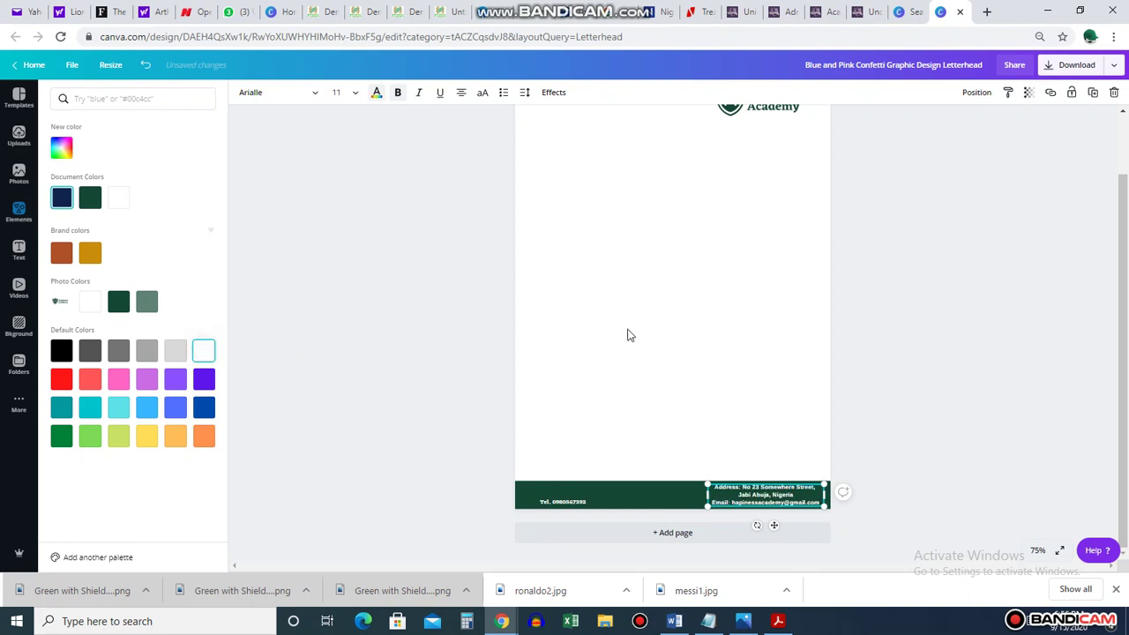
pyautogui.click(630, 335)
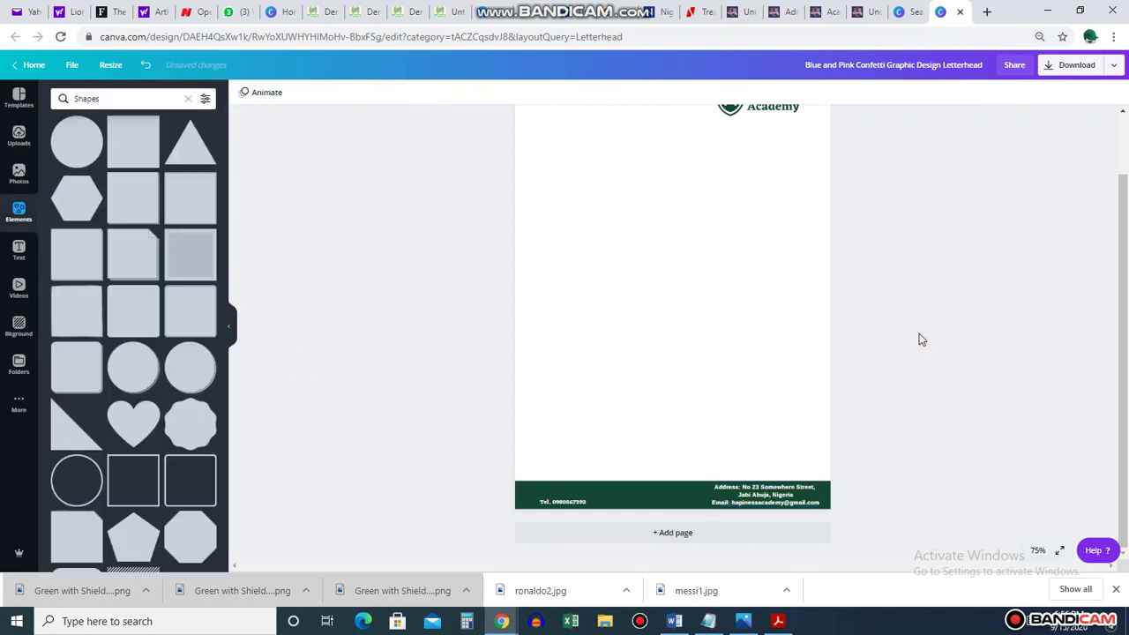
pyautogui.click(737, 501)
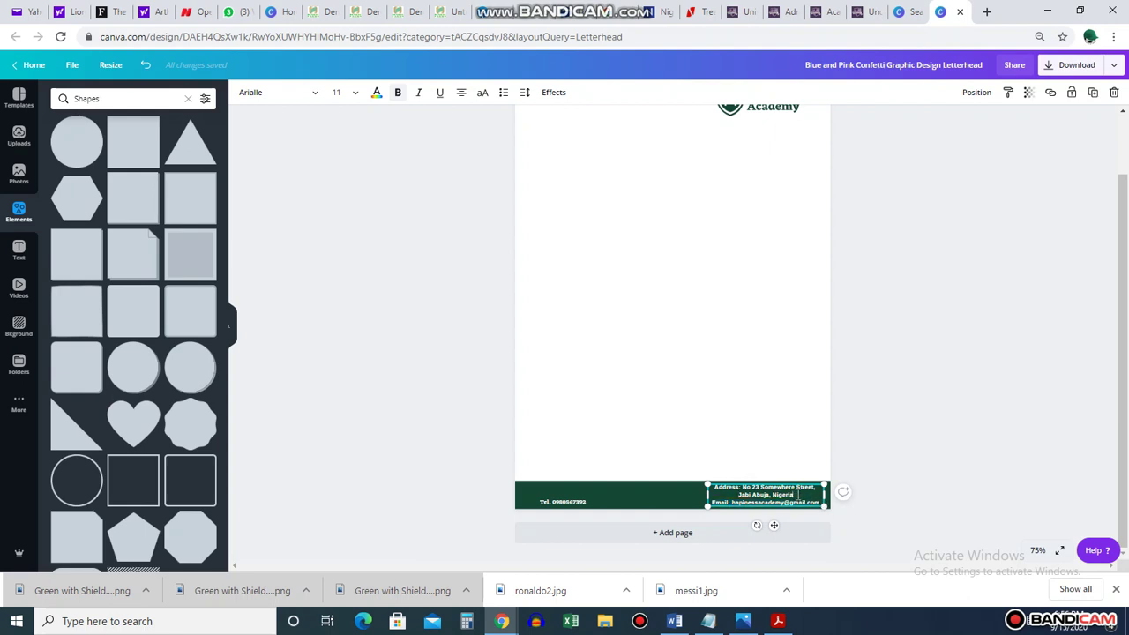
# Delete the email line from the address block and reposition the address in the footer
pyautogui.tripleClick(817, 500)
pyautogui.press('BackSpace')
pyautogui.click(940, 433)
pyautogui.click(781, 494)
pyautogui.moveTo(782, 494); pyautogui.dragTo(778, 495)
pyautogui.click(655, 418)
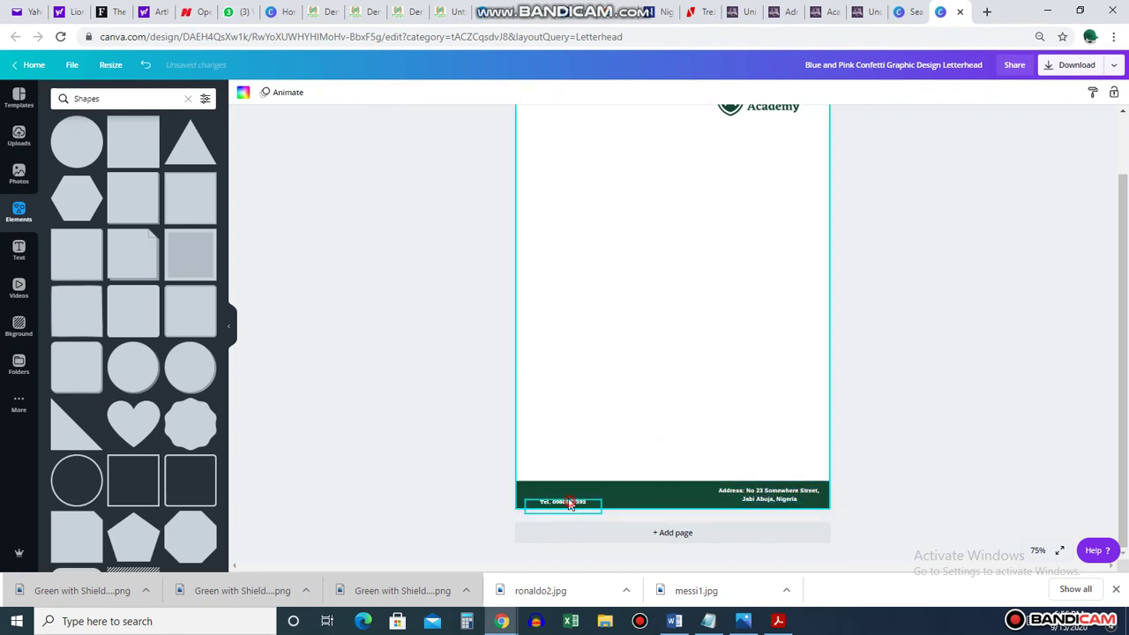
# Widen the telephone box so the email fits beneath it, removing the blank line between them
pyautogui.moveTo(570, 502); pyautogui.dragTo(566, 492)
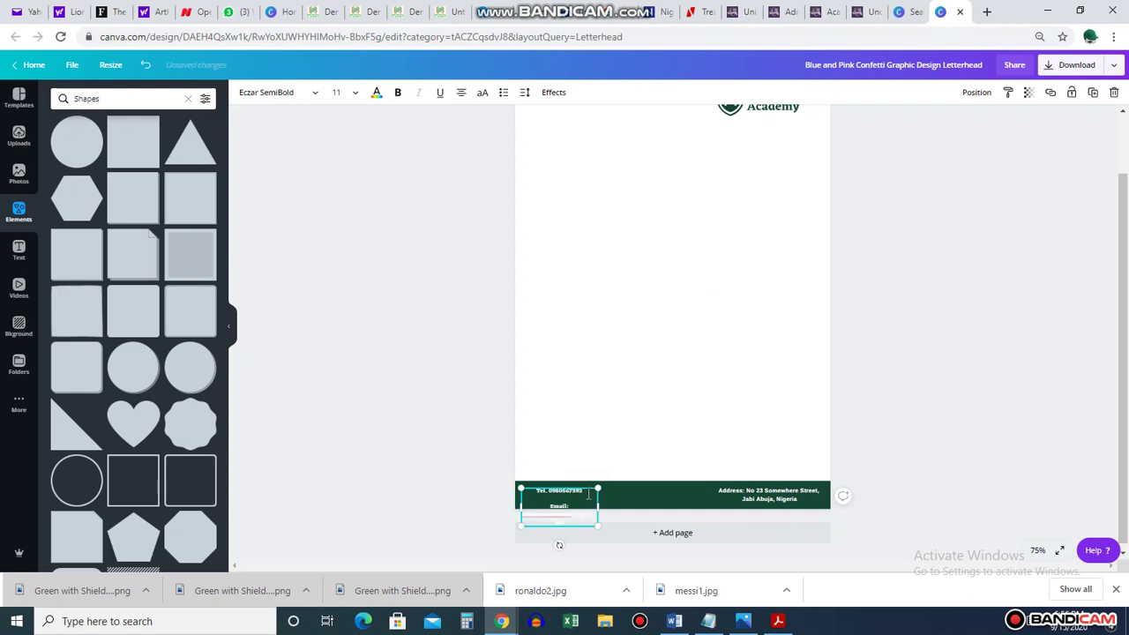
pyautogui.moveTo(599, 506); pyautogui.dragTo(648, 501)
pyautogui.click(640, 424)
pyautogui.click(604, 501)
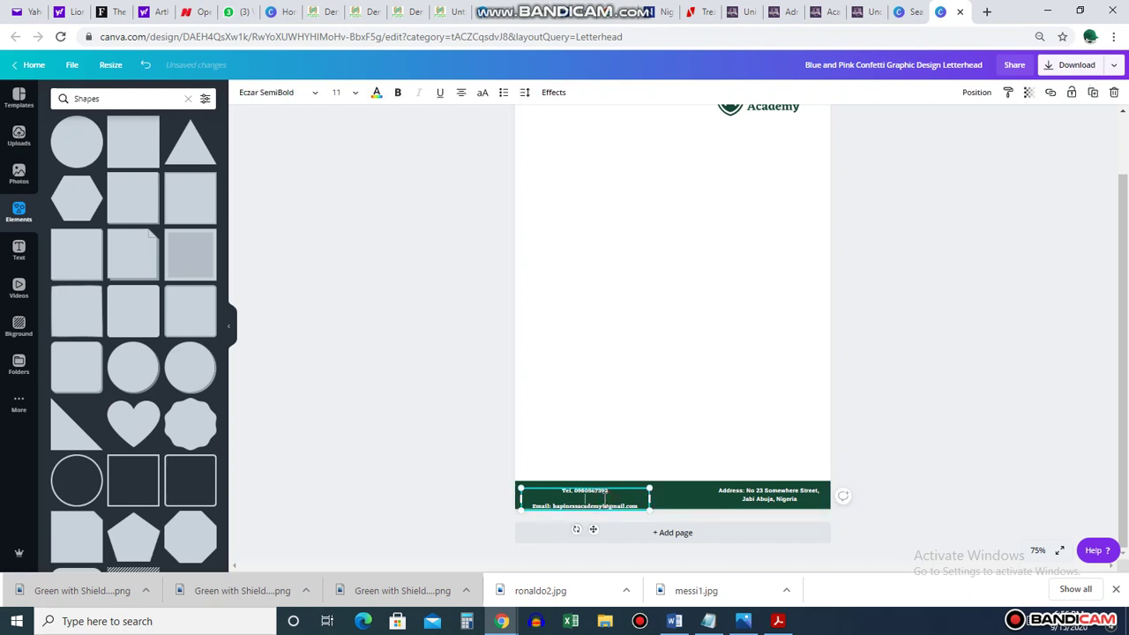
pyautogui.press('BackSpace')
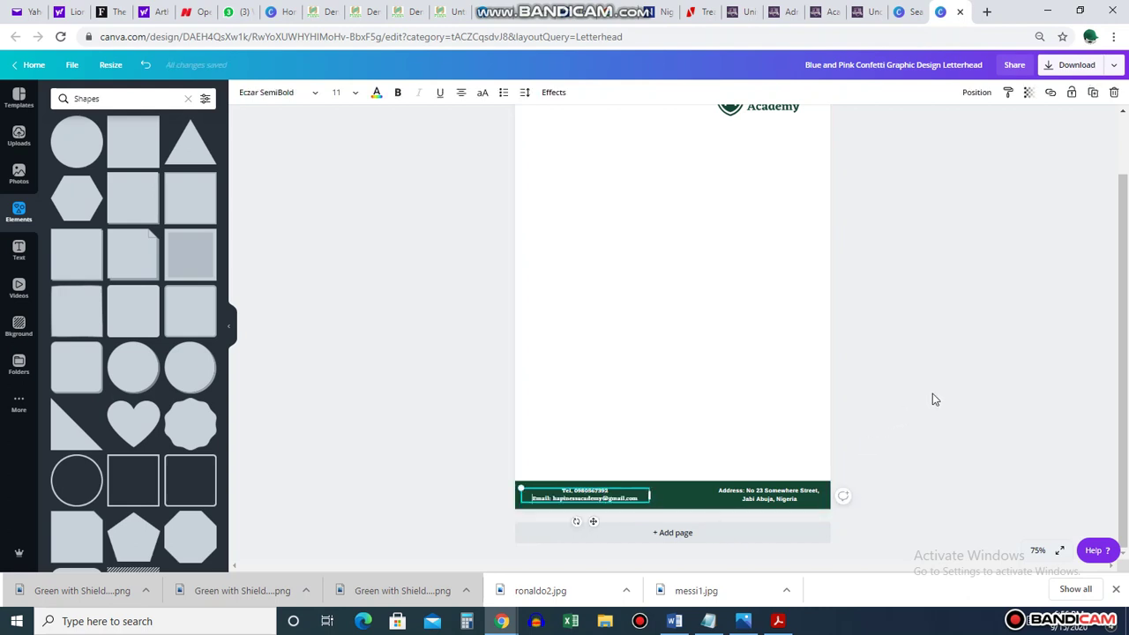
pyautogui.click(932, 399)
pyautogui.moveTo(589, 499); pyautogui.dragTo(587, 496)
pyautogui.click(1067, 355)
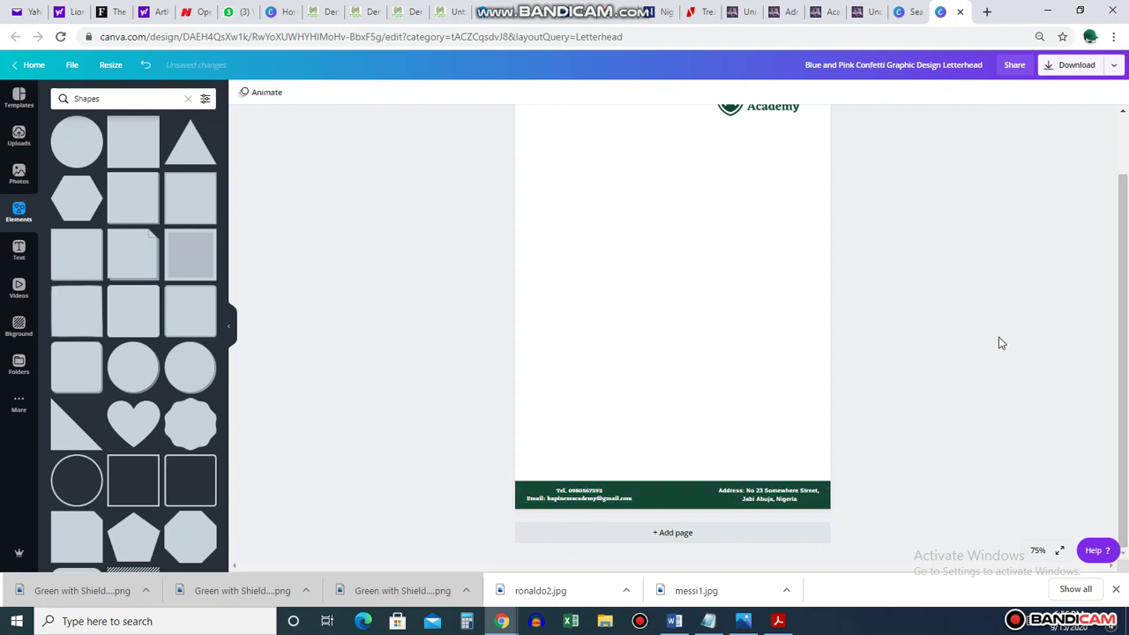
# Duplicate the footer address text and place the copy just below the logo at top right
pyautogui.scroll(2, 977, 345)
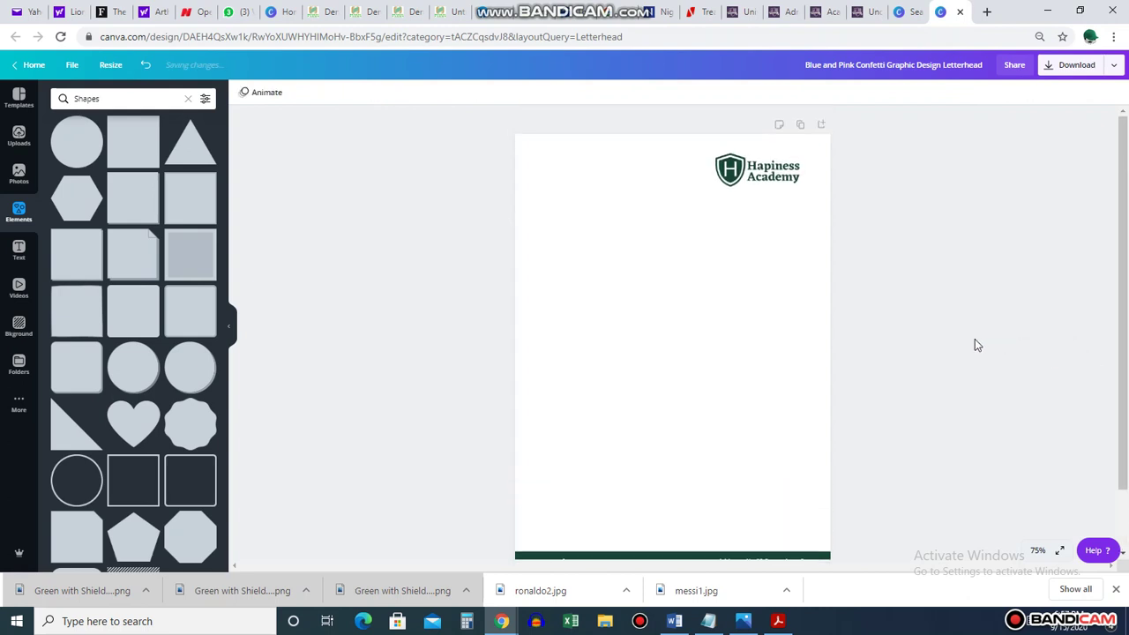
pyautogui.scroll(-2, 977, 345)
pyautogui.scroll(2, 976, 344)
pyautogui.scroll(-2, 977, 345)
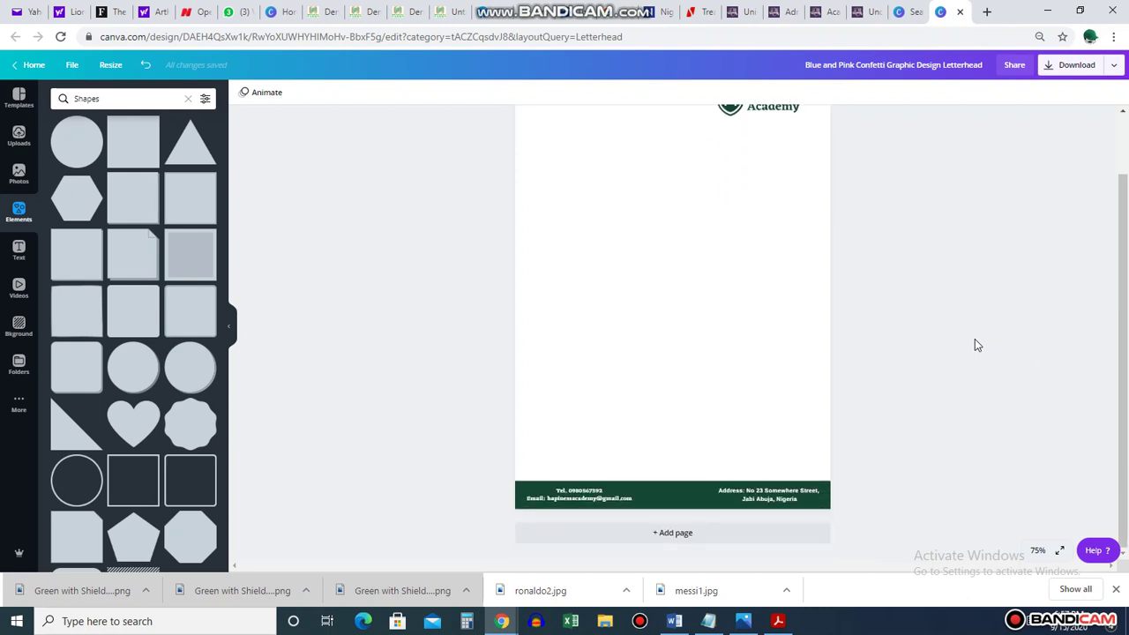
pyautogui.click(808, 494)
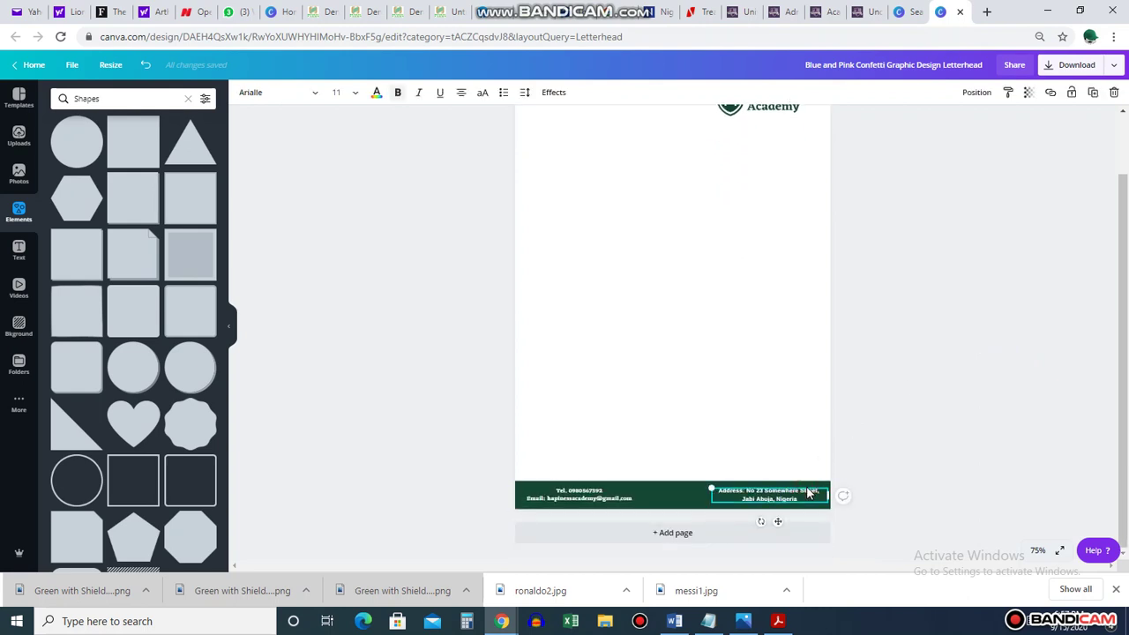
pyautogui.click(1092, 92)
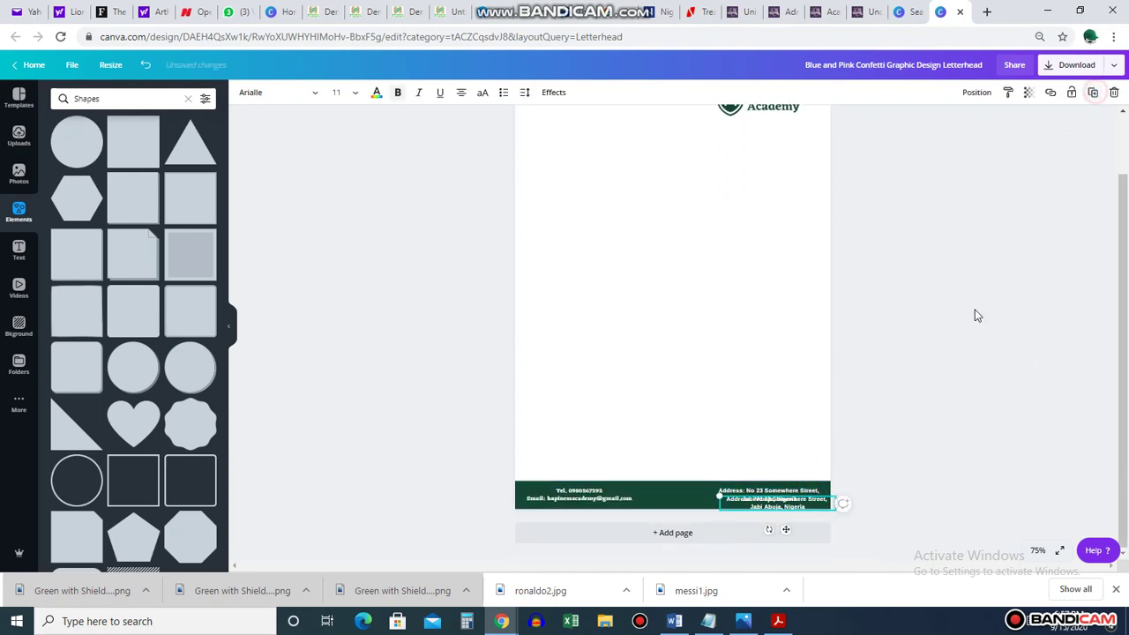
pyautogui.moveTo(810, 485); pyautogui.dragTo(787, 138)
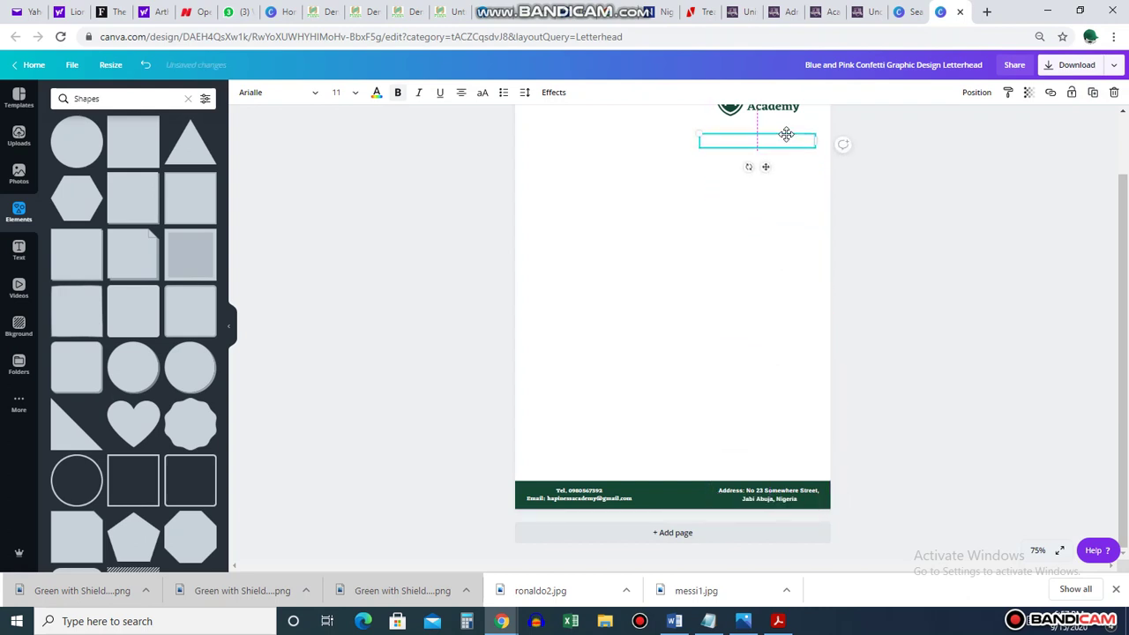